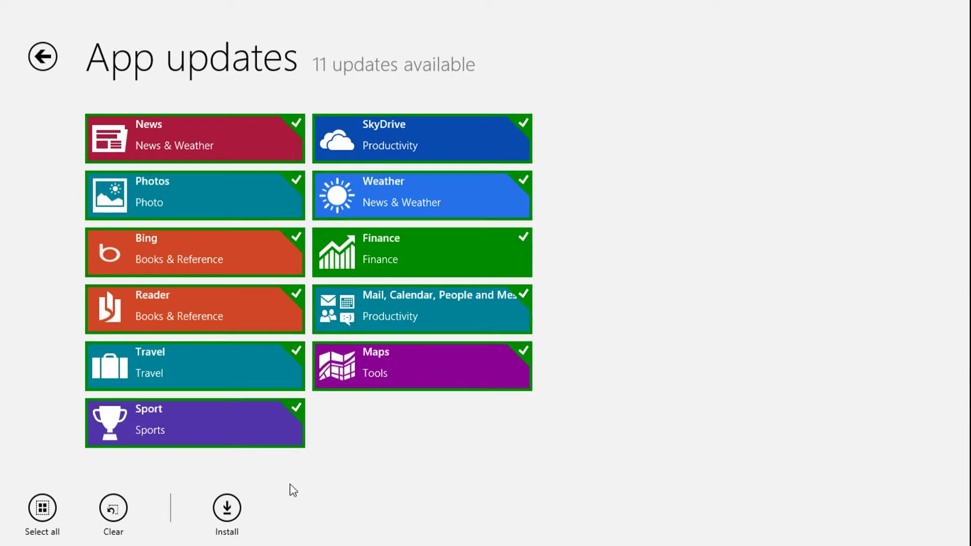
- Deselect and reselect the Sport, Travel and Maps updates
click(198, 447)
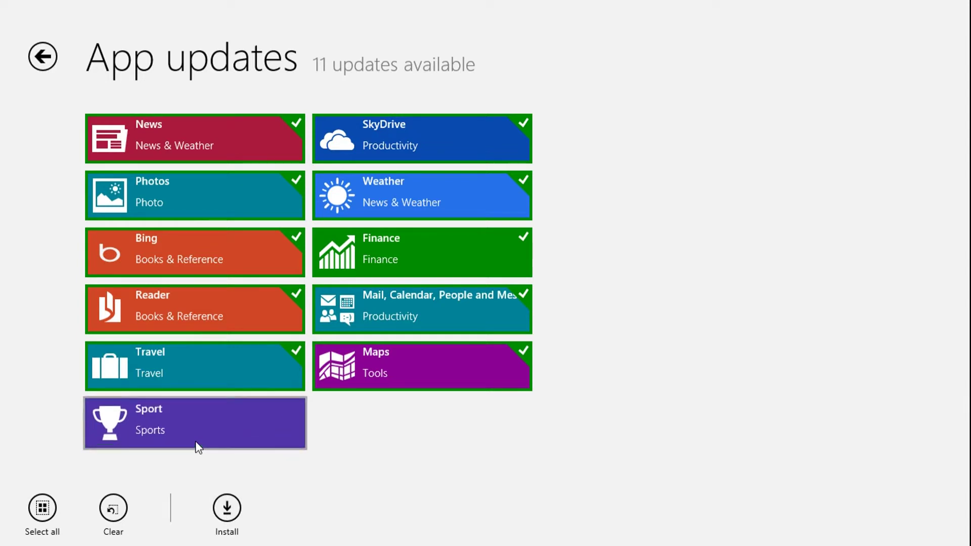
click(296, 371)
click(379, 366)
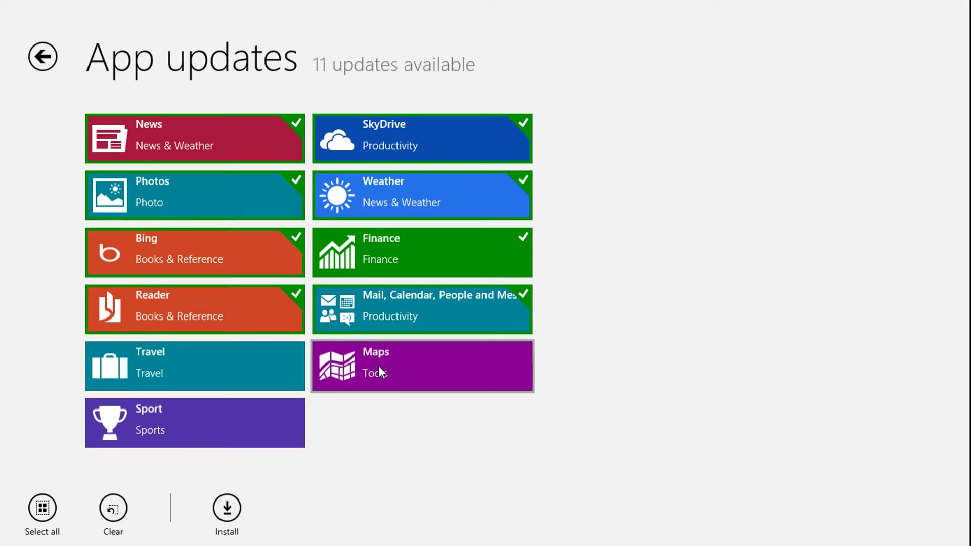
click(378, 365)
click(241, 372)
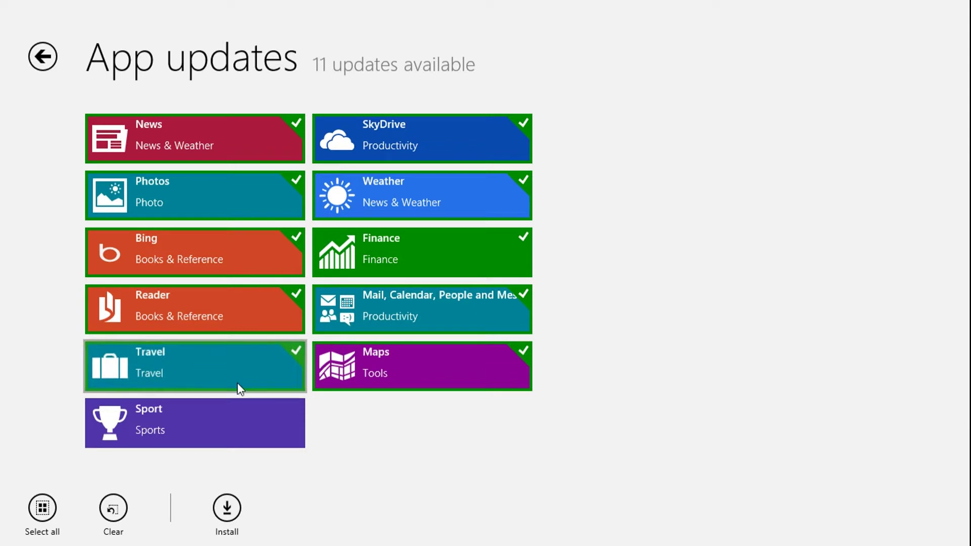
click(234, 426)
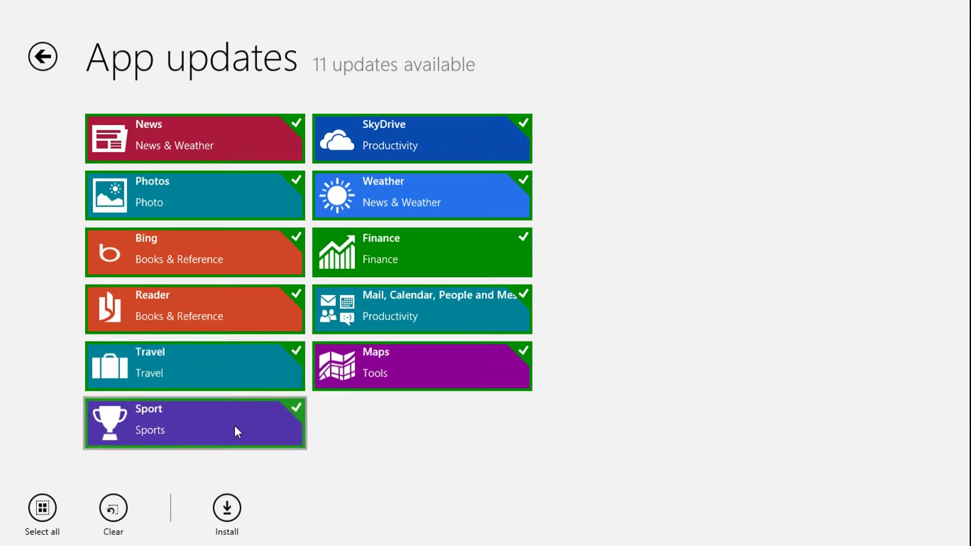
- Clear the selection, then select all 11 app updates and install them
click(115, 509)
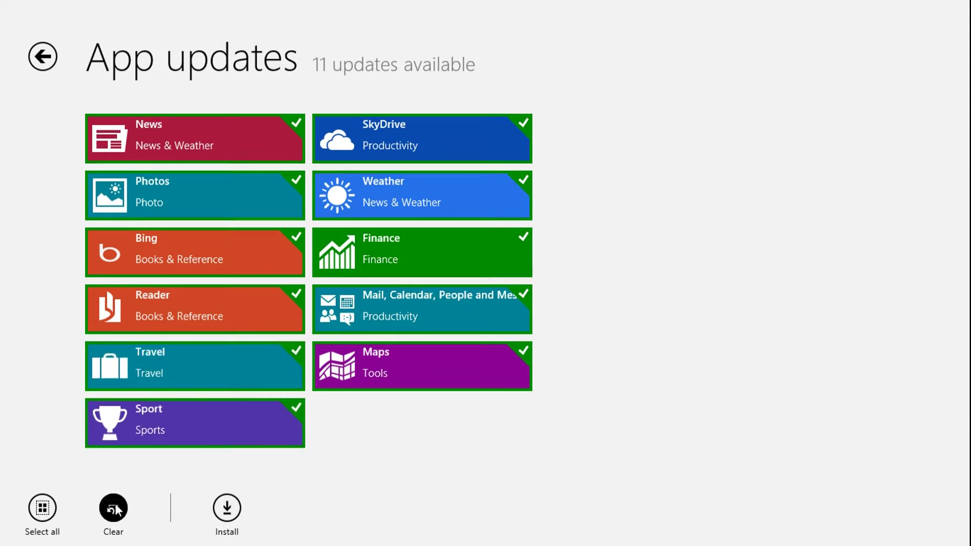
click(49, 512)
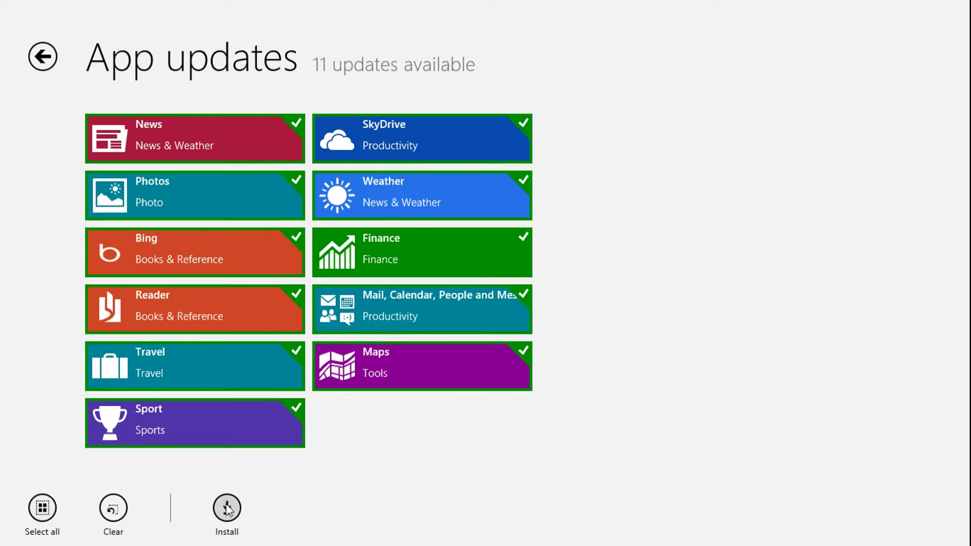
click(227, 508)
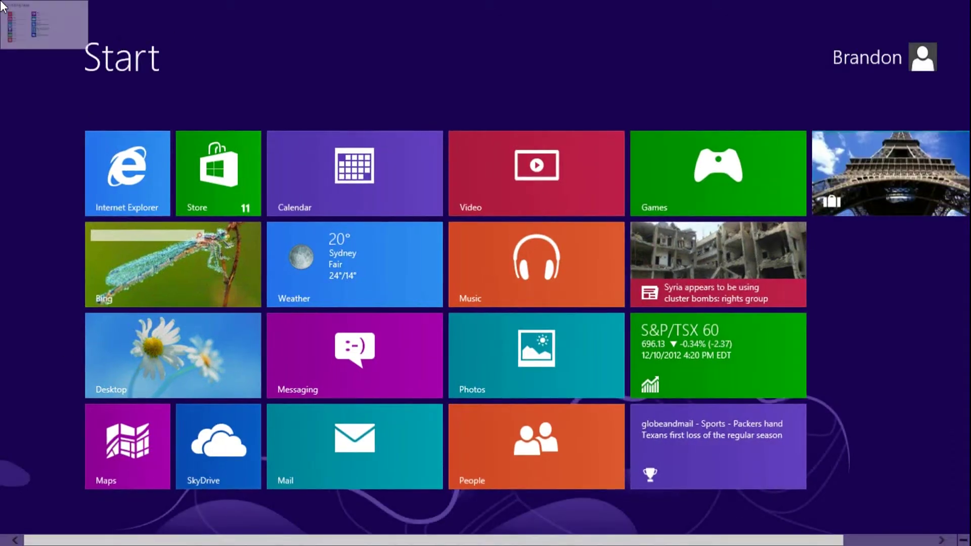
- Bring back the installing-apps view, visit Start, then switch back to the Store home
drag(15, 23, 560, 123)
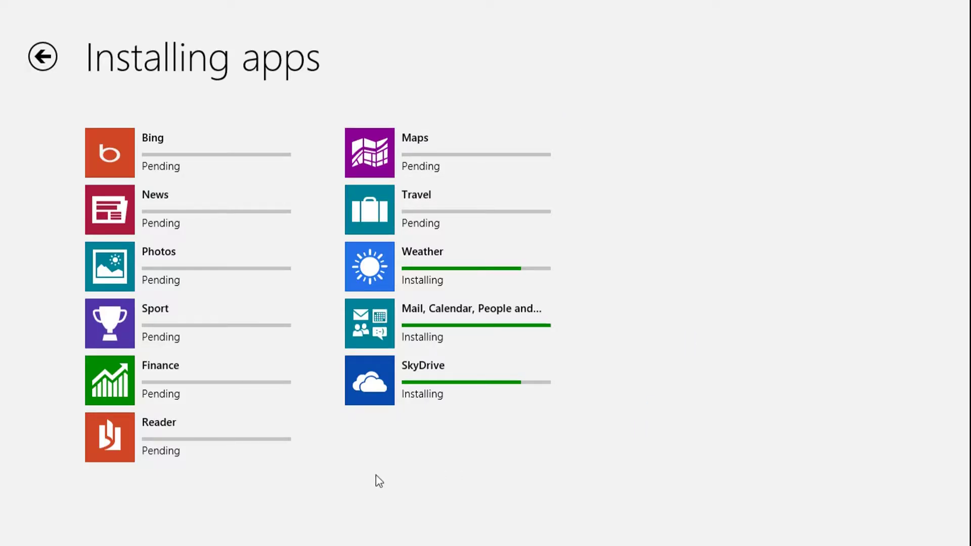
click(4, 543)
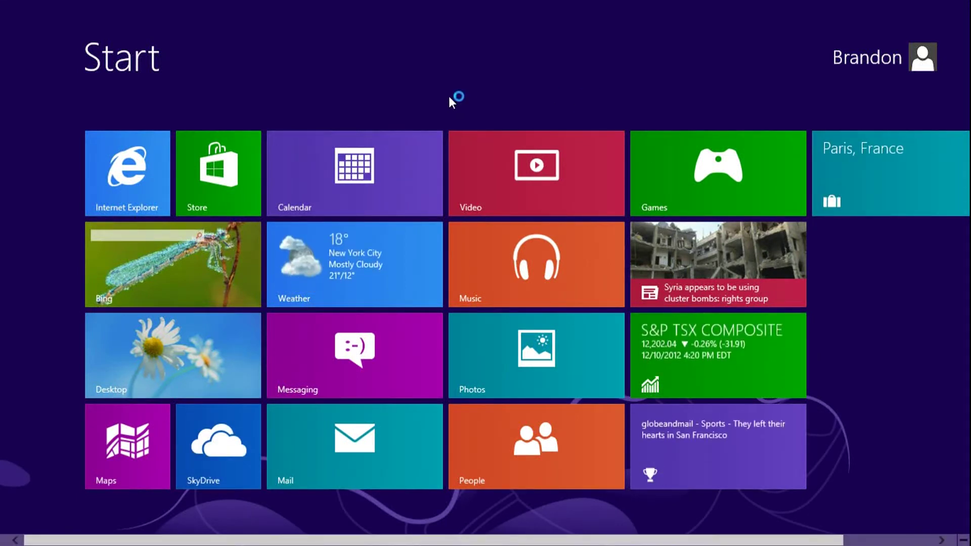
scroll(494, 542, down, 1)
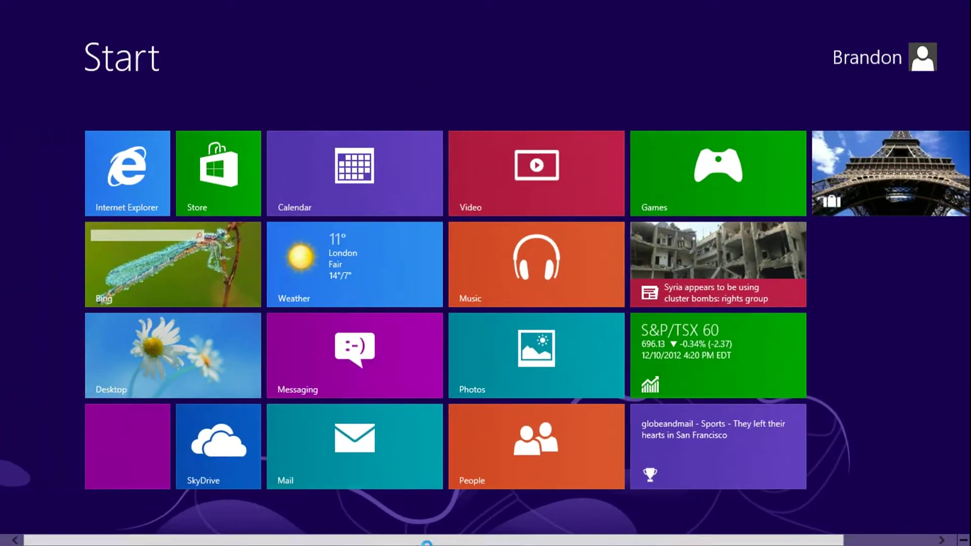
click(10, 7)
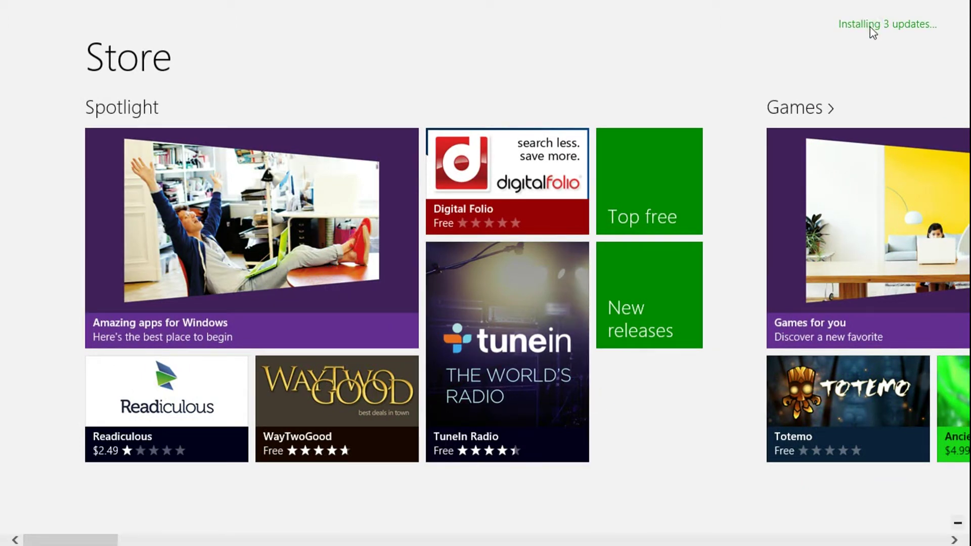
click(871, 26)
click(793, 115)
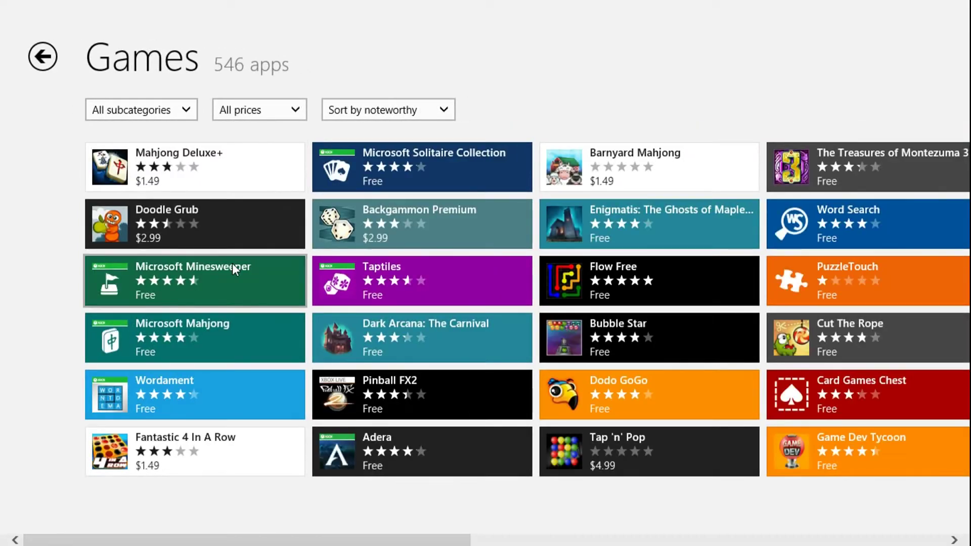
scroll(233, 263, down, 5)
scroll(232, 263, up, 5)
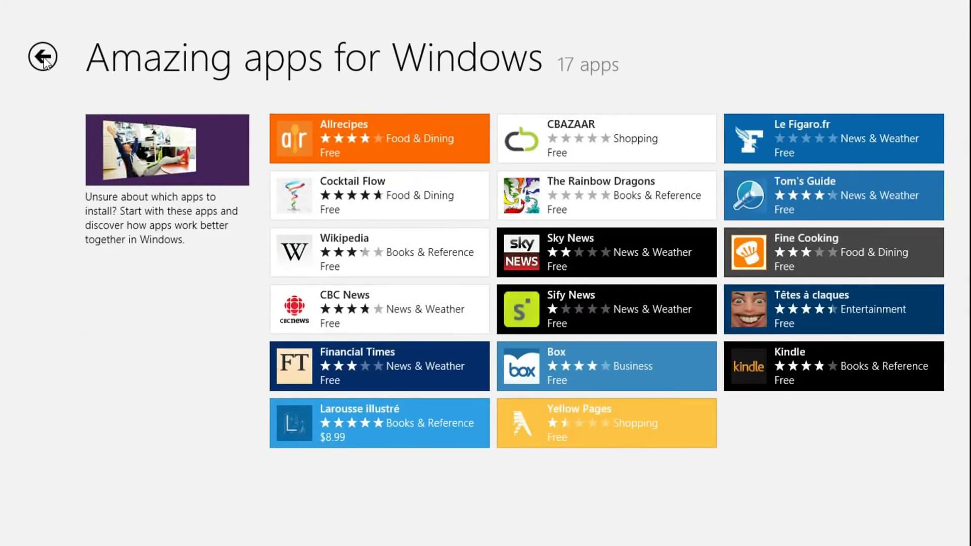
click(42, 58)
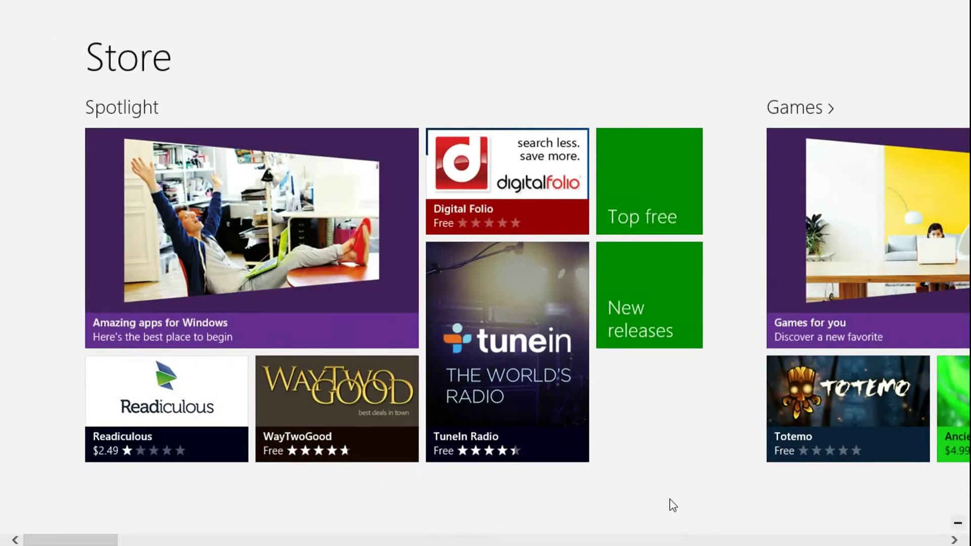
- Zoom out to the category overview and jump to the Security group
drag(108, 538, 253, 539)
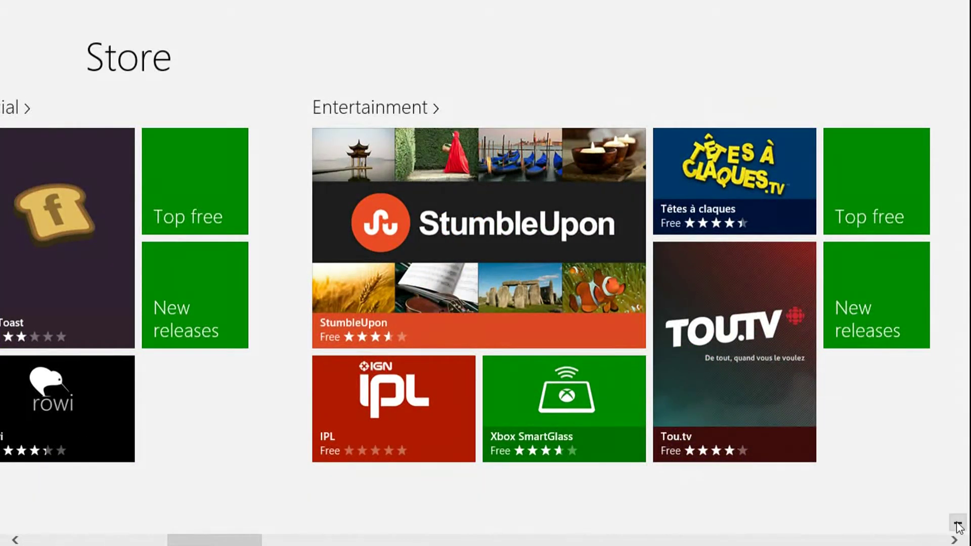
click(957, 525)
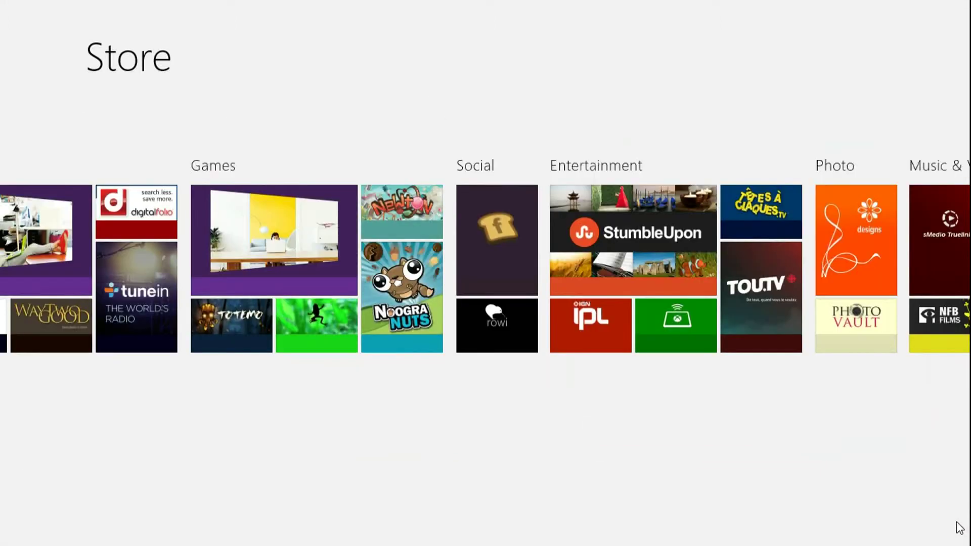
drag(271, 540, 767, 540)
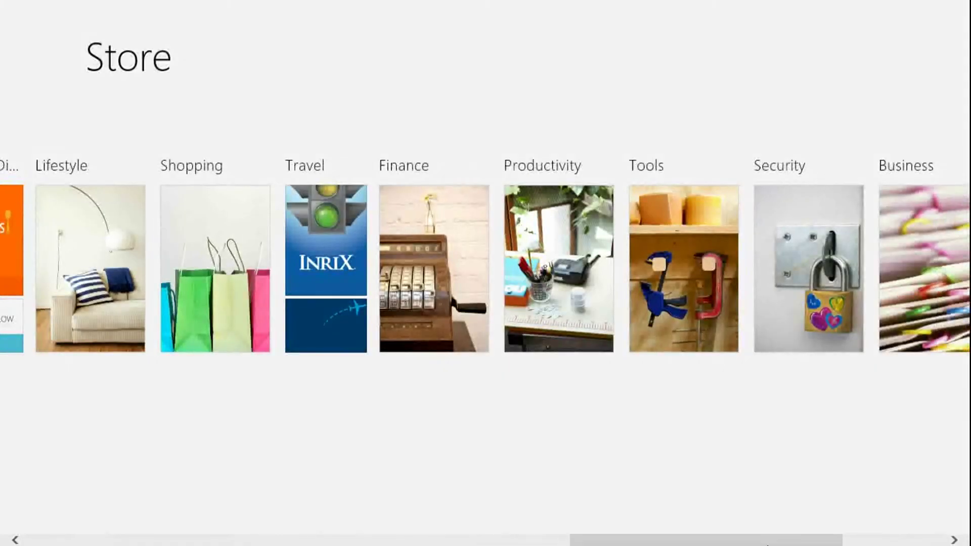
click(814, 281)
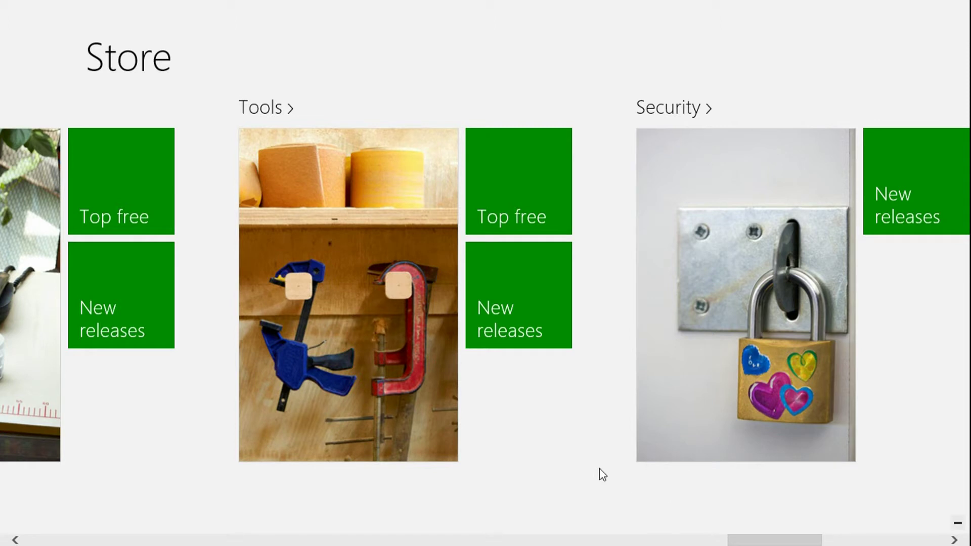
- Return to the Store home and open the Social category page with 63 apps
right_click(607, 494)
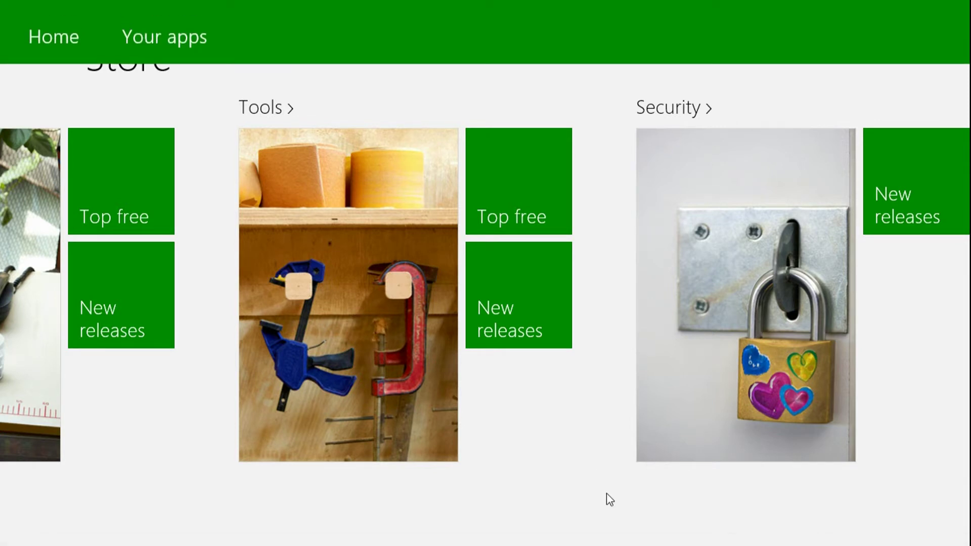
click(67, 36)
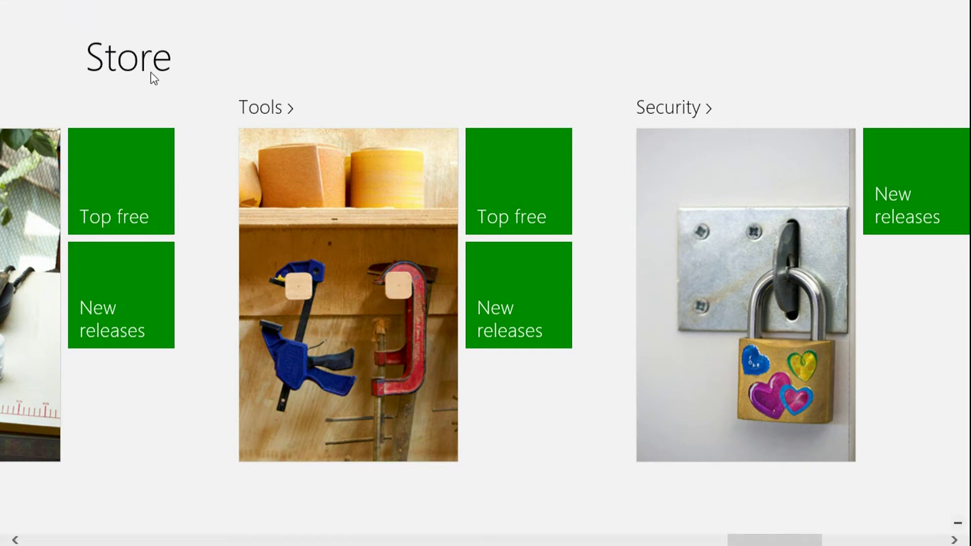
right_click(204, 83)
scroll(491, 126, up, 15)
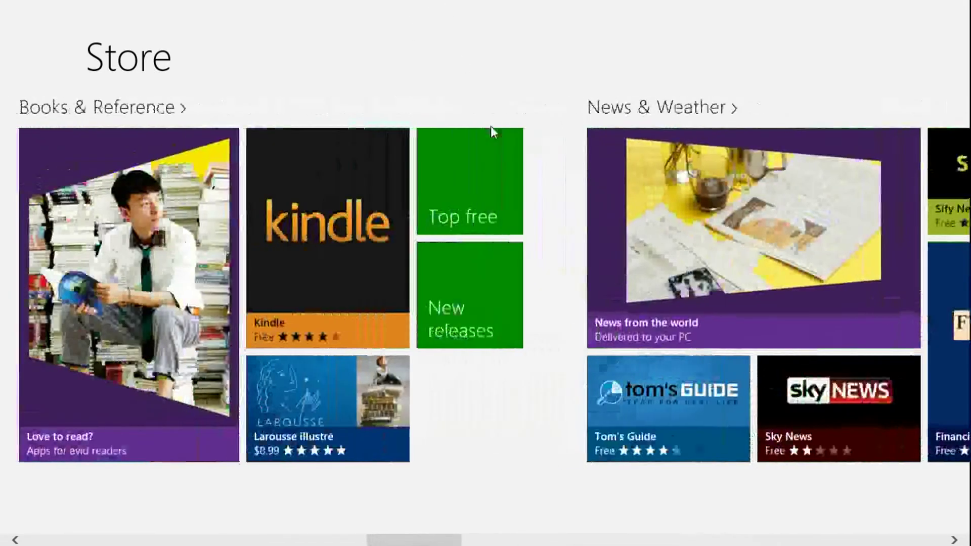
scroll(491, 128, up, 15)
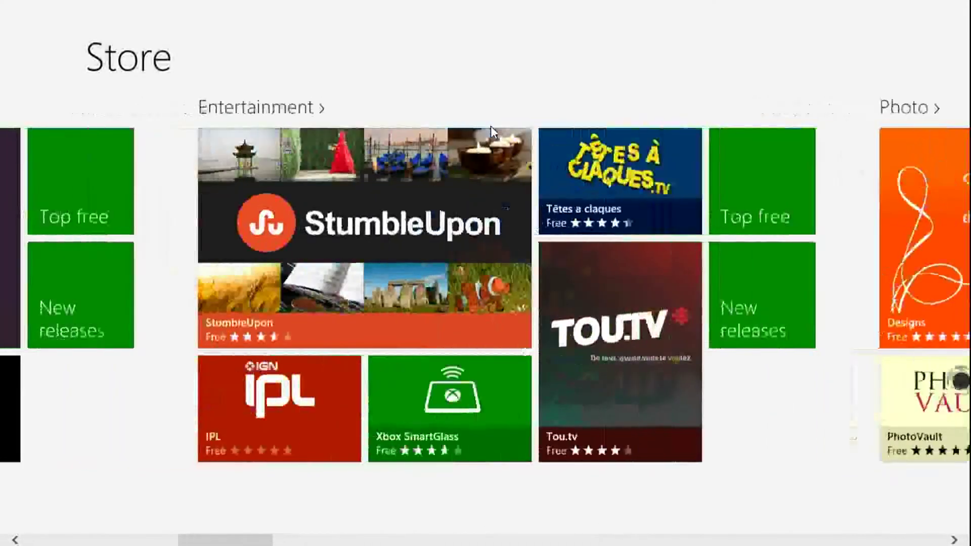
scroll(490, 126, up, 8)
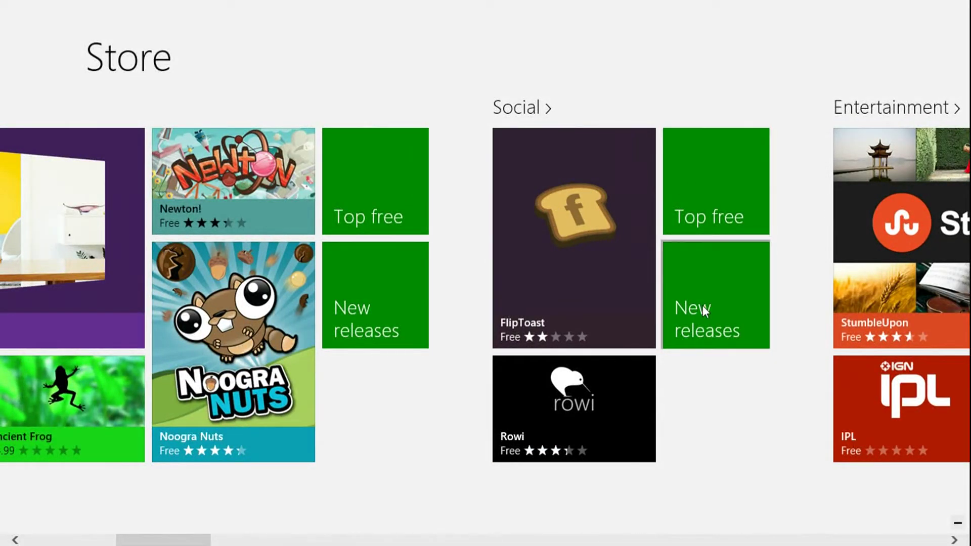
click(527, 114)
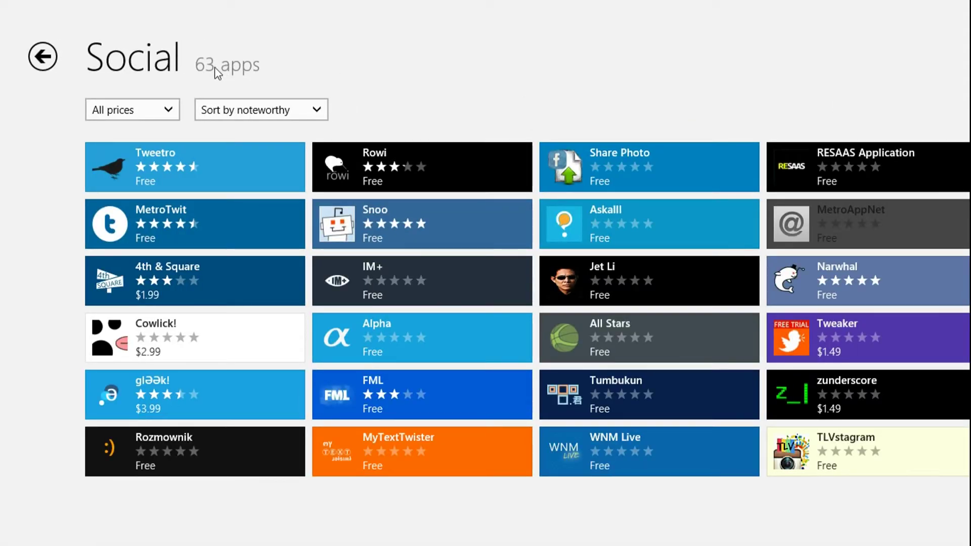
- Keep the Social list showing all prices, sorted by noteworthy
click(171, 107)
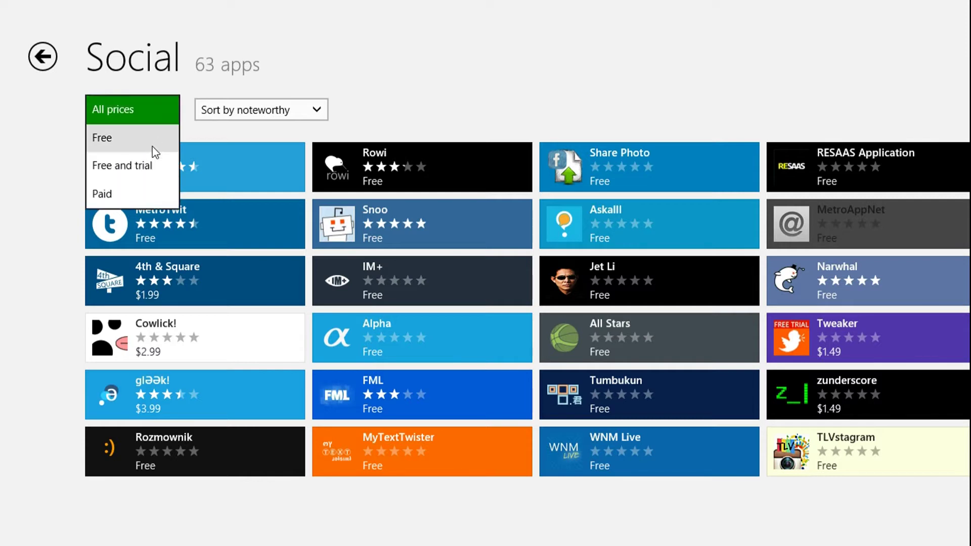
click(271, 87)
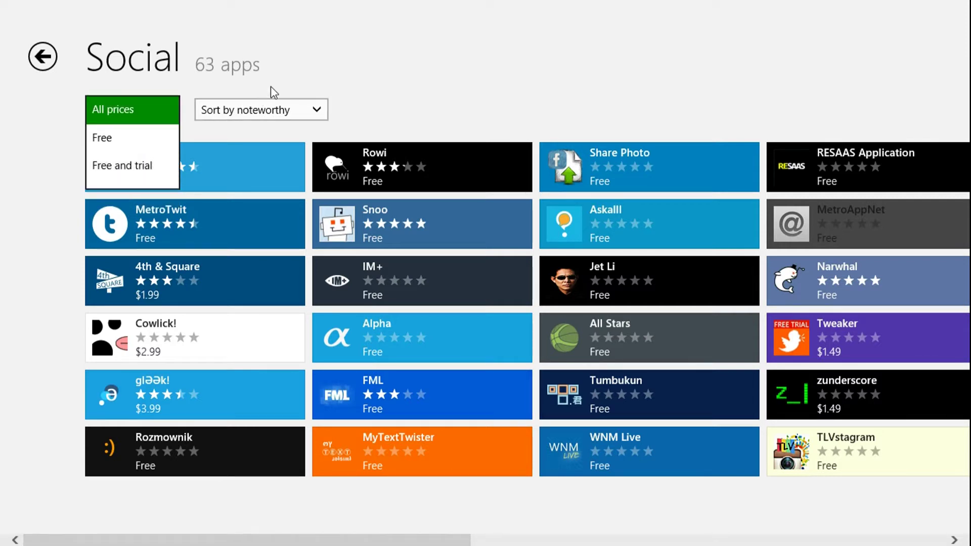
click(294, 108)
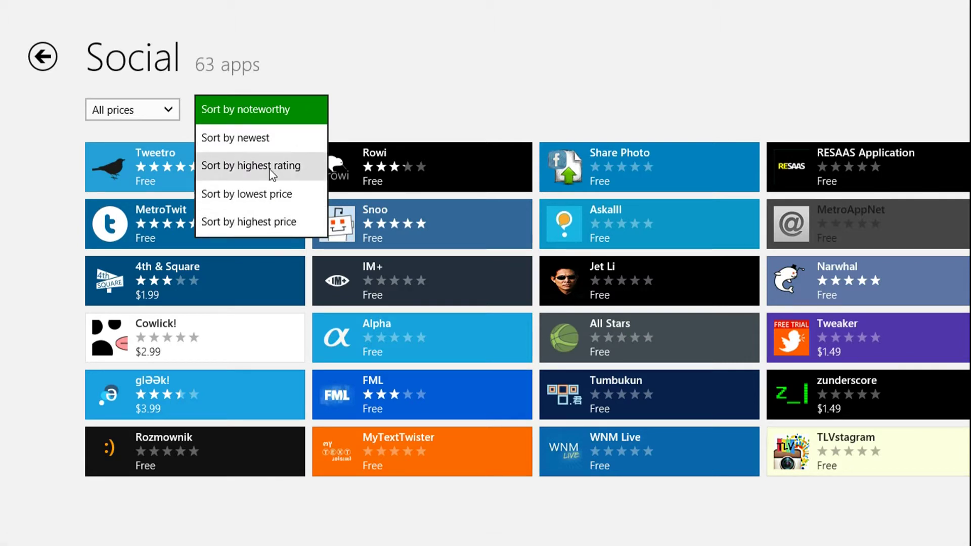
click(405, 95)
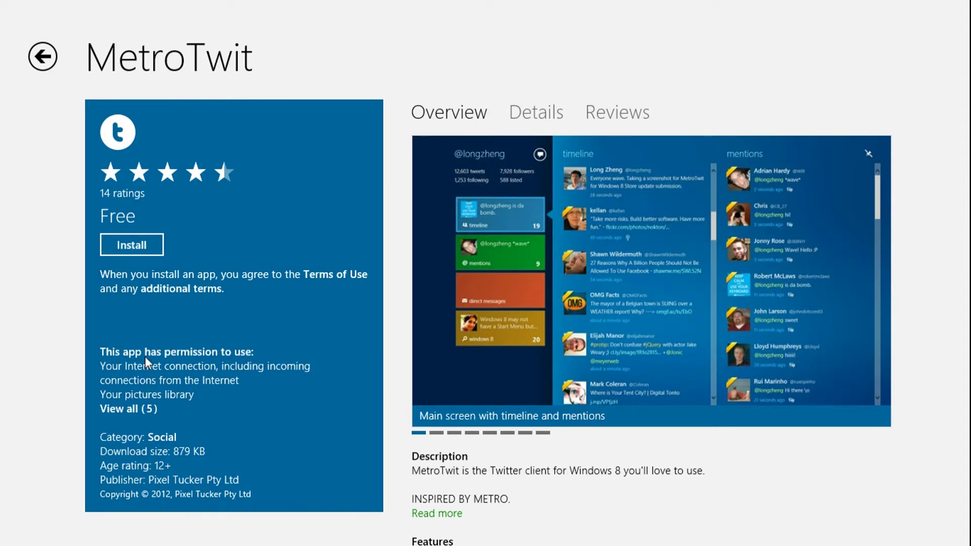
- Review MetroTwit's Details, Reviews and Overview tabs
click(133, 409)
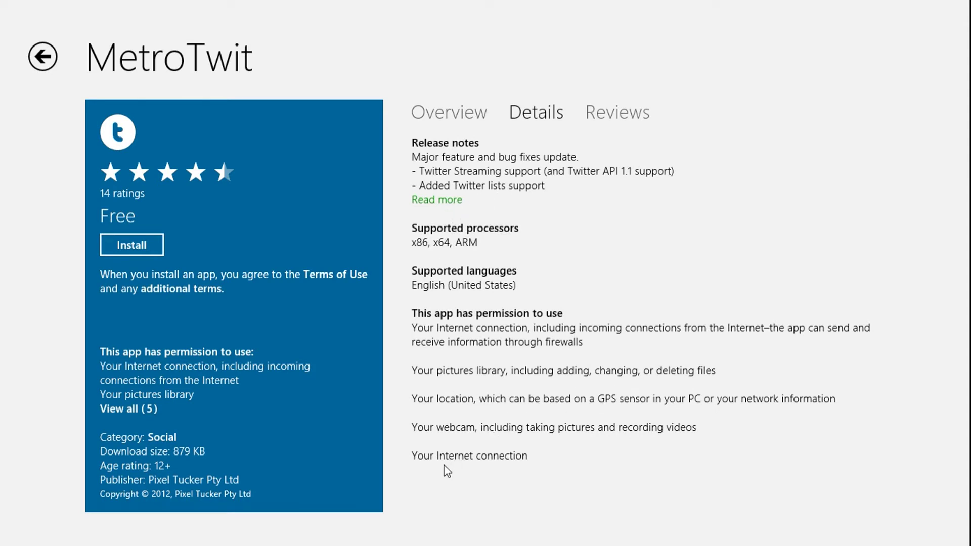
click(604, 119)
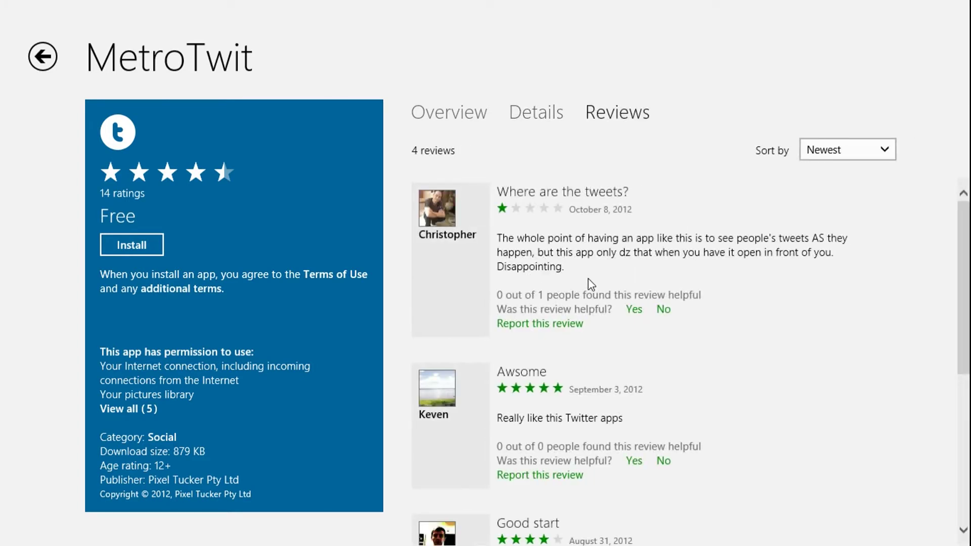
click(464, 120)
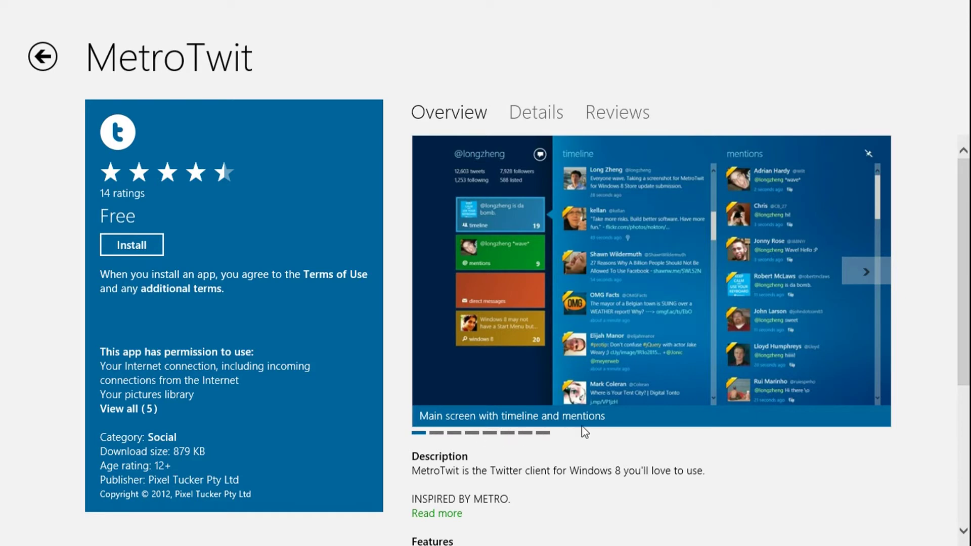
- Browse MetroTwit's screenshots, then go back to the Store home page
click(855, 278)
click(854, 278)
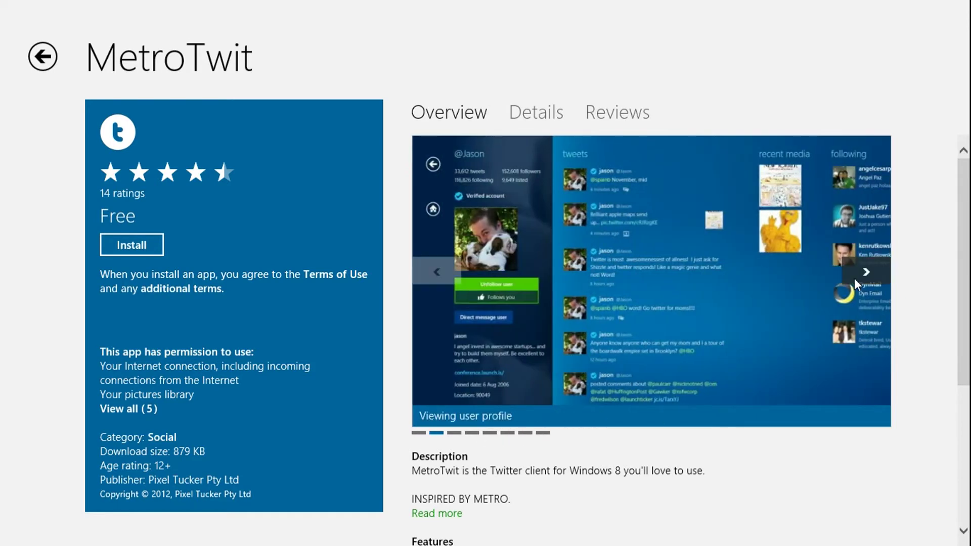
click(855, 279)
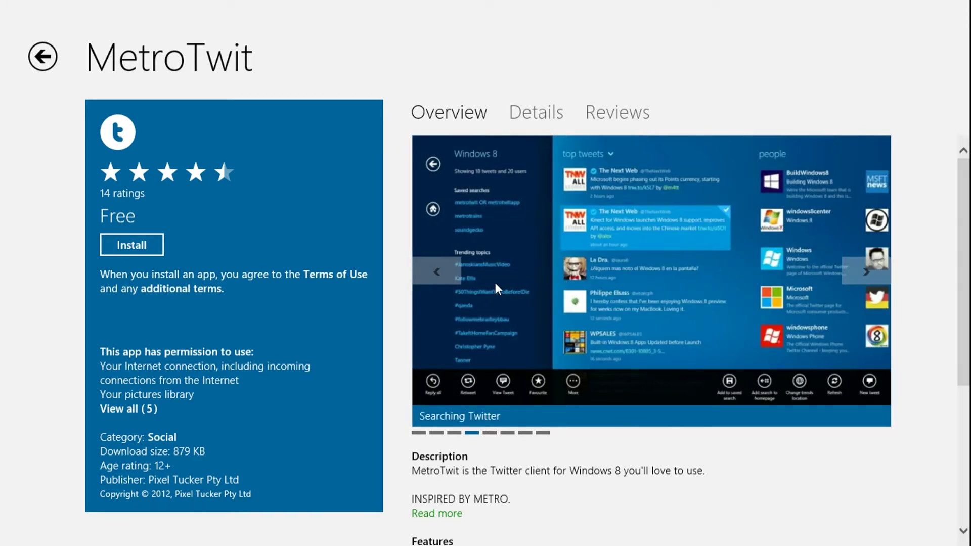
click(443, 271)
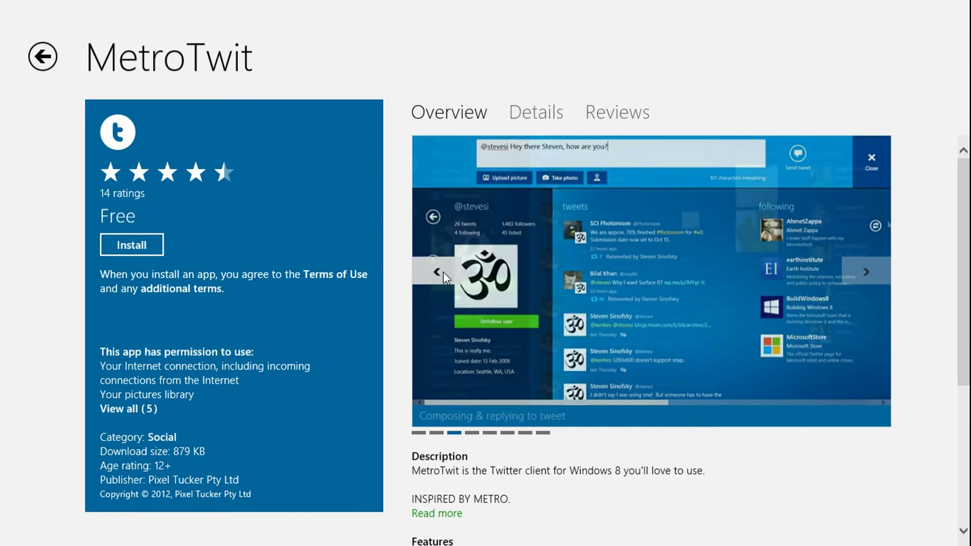
click(443, 271)
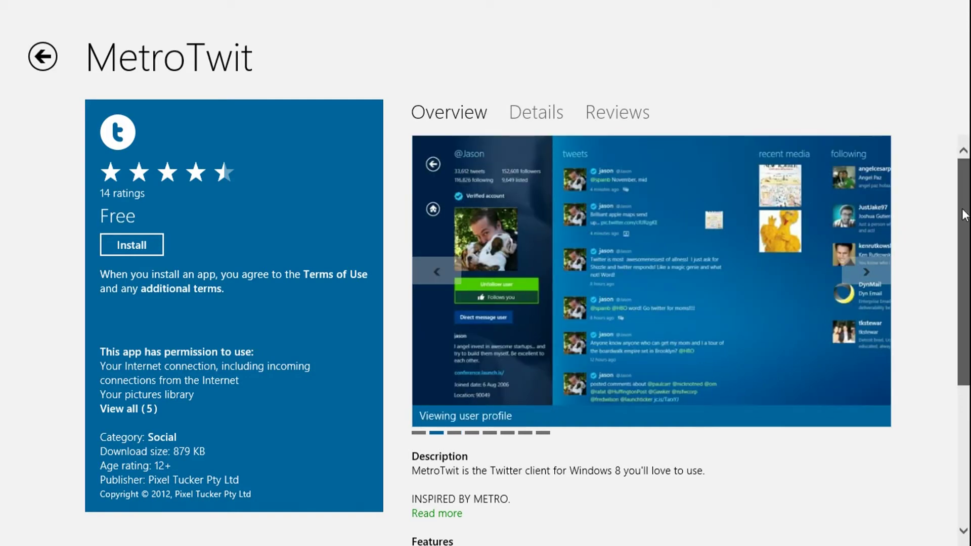
drag(966, 217, 969, 337)
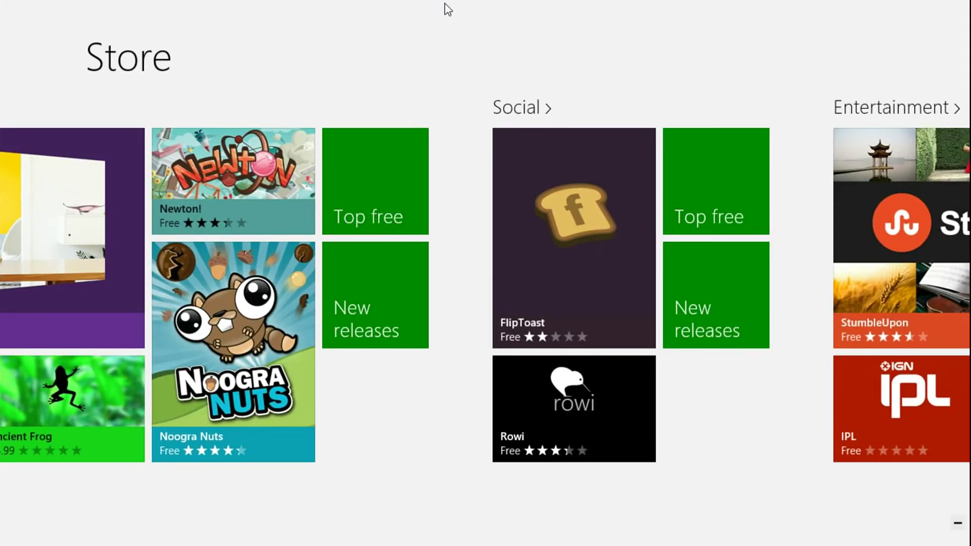
- Search the Store for 'Twitter'
mouse_move(951, 136)
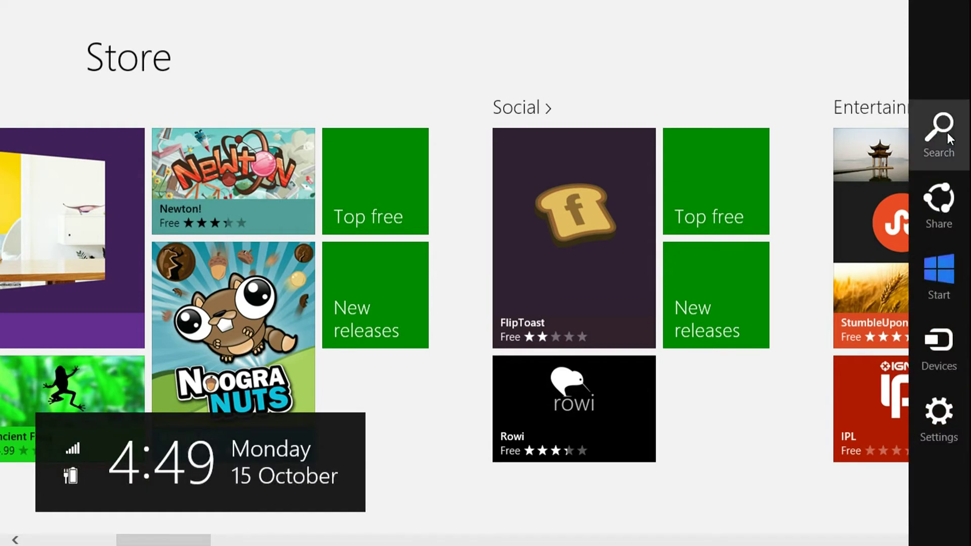
click(940, 133)
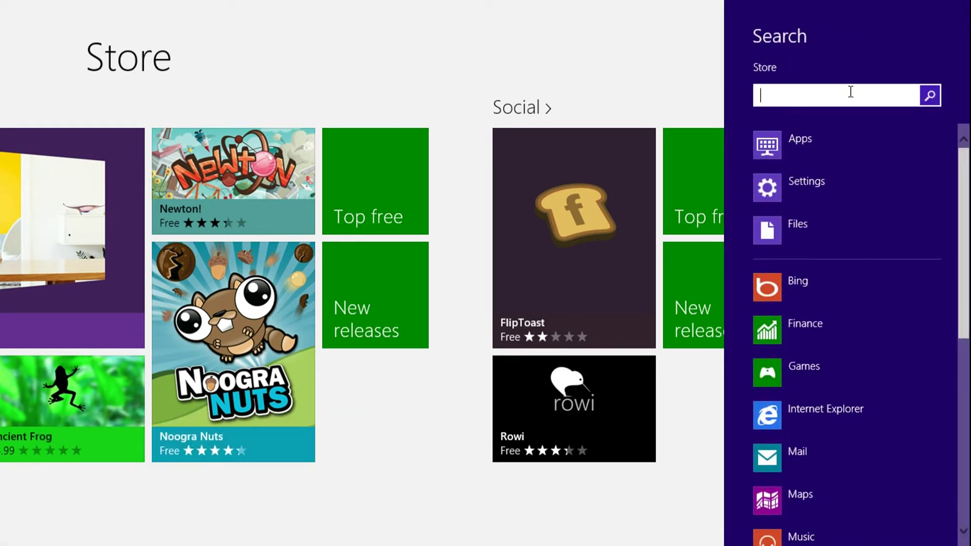
text(Twitter)
key(Return)
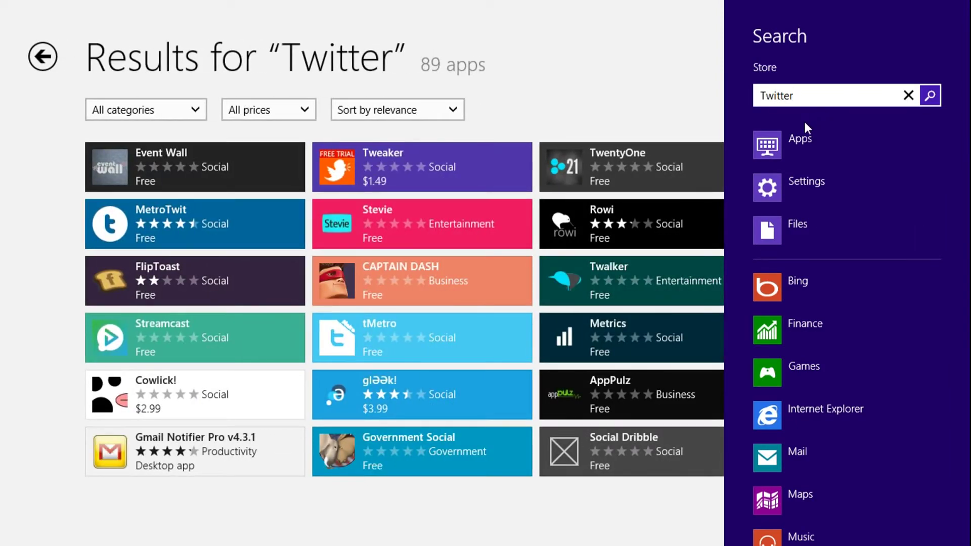
- Clear the search box, view all 89 results, and open the Store settings
click(907, 96)
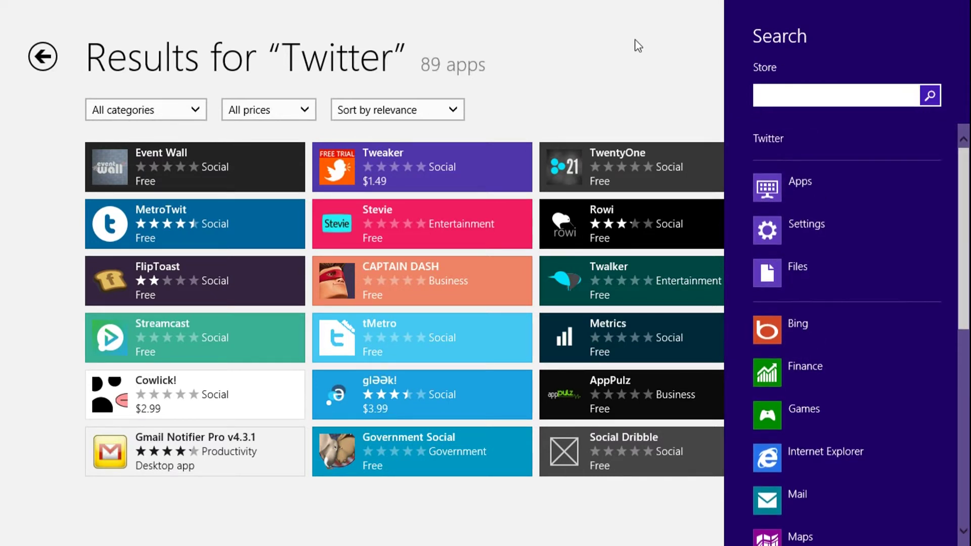
click(638, 44)
mouse_move(965, 23)
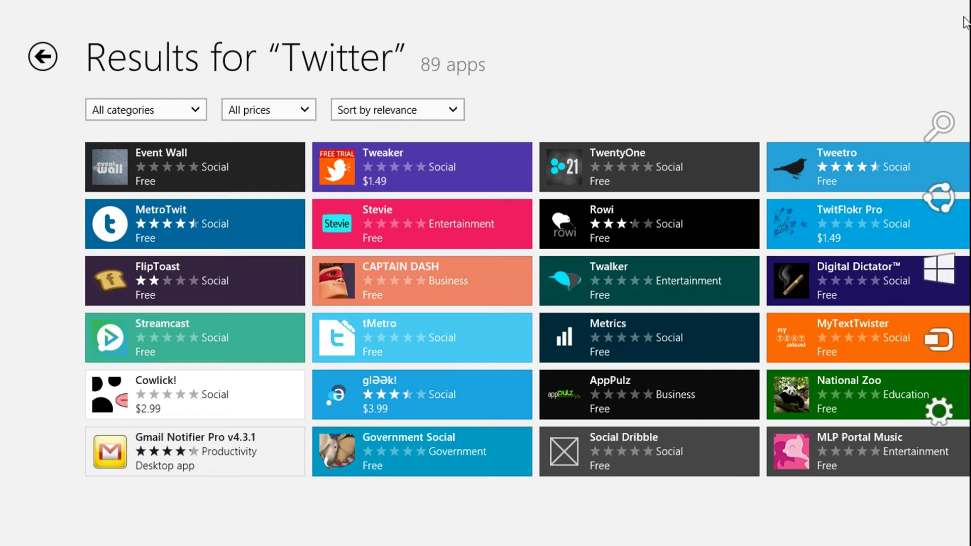
mouse_move(951, 71)
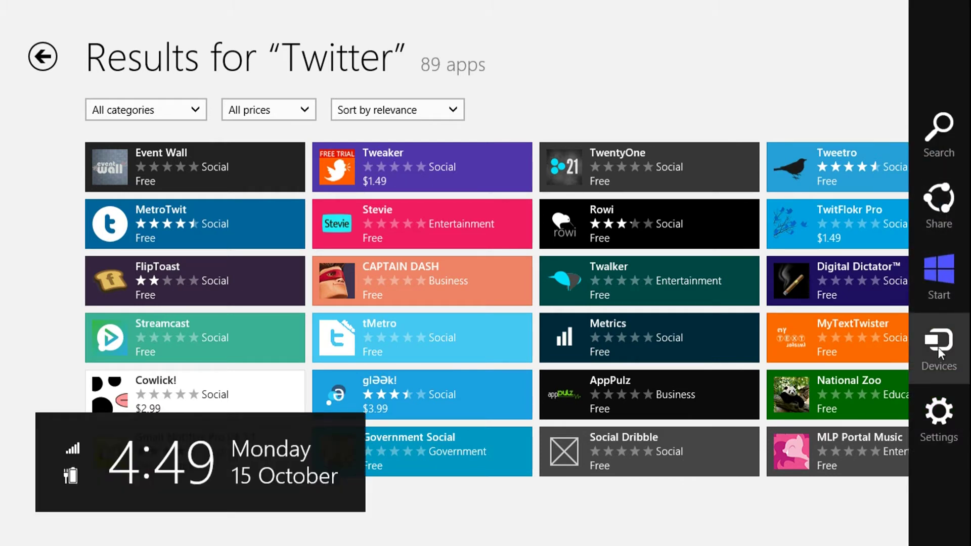
click(939, 417)
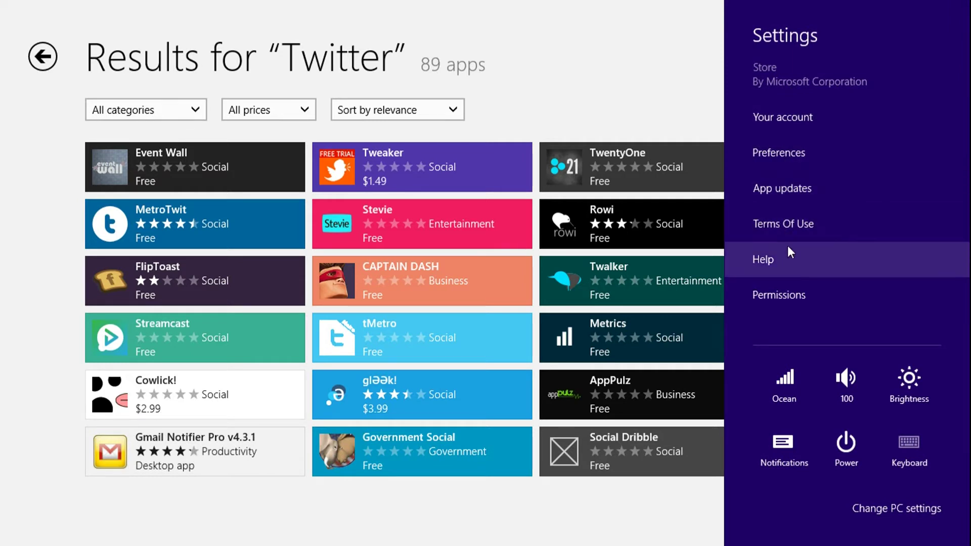
- Close the Store settings and go to the desktop
click(76, 59)
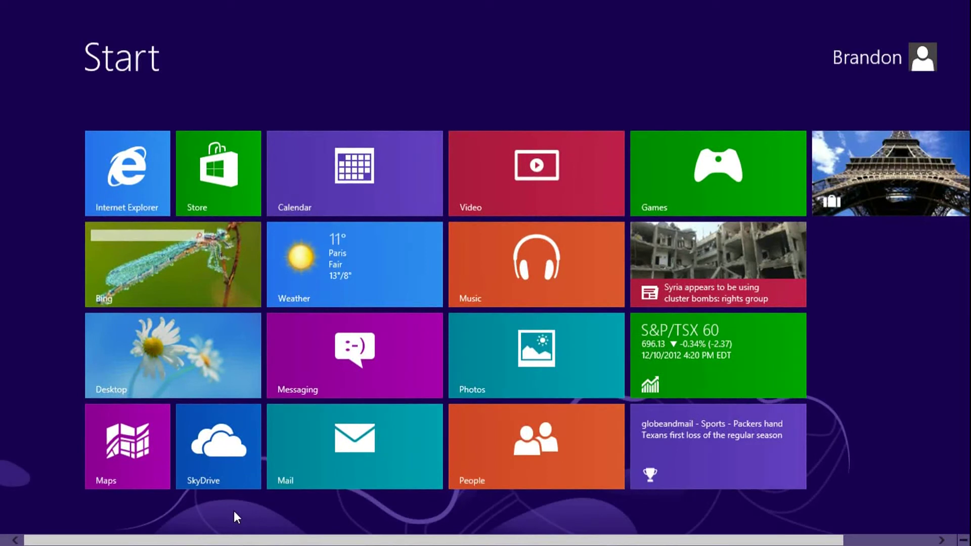
click(185, 356)
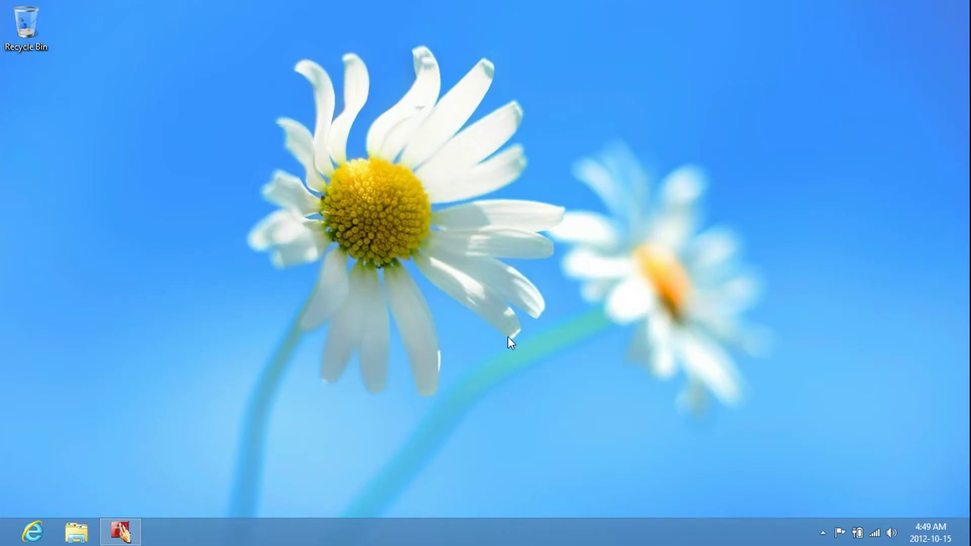
- Make a hidden tray icon always visible, then open Personalization from the desktop settings
click(823, 532)
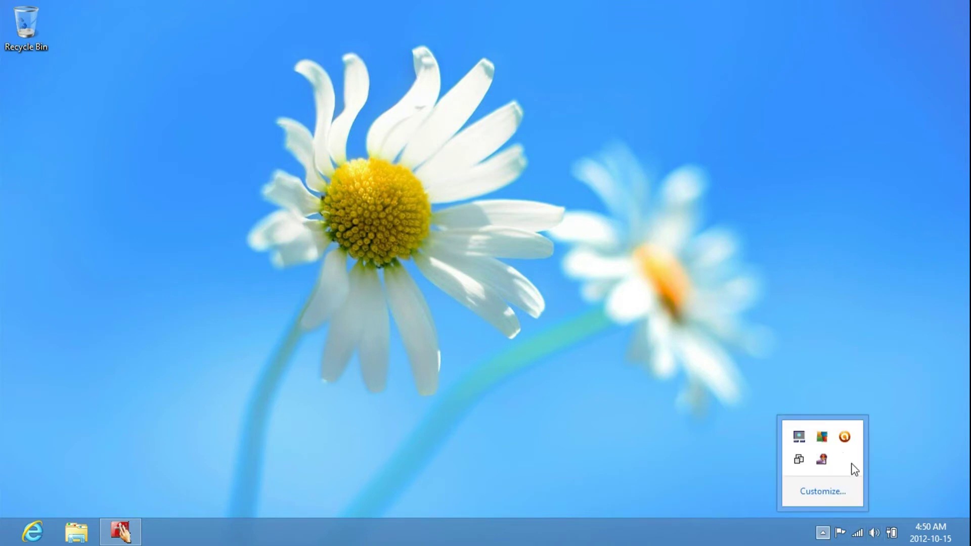
drag(822, 436, 832, 534)
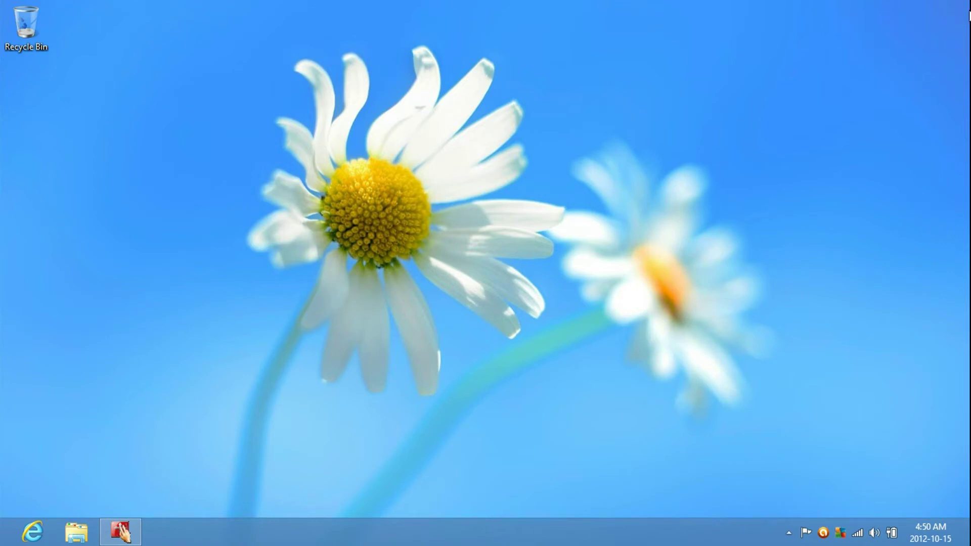
mouse_move(969, 11)
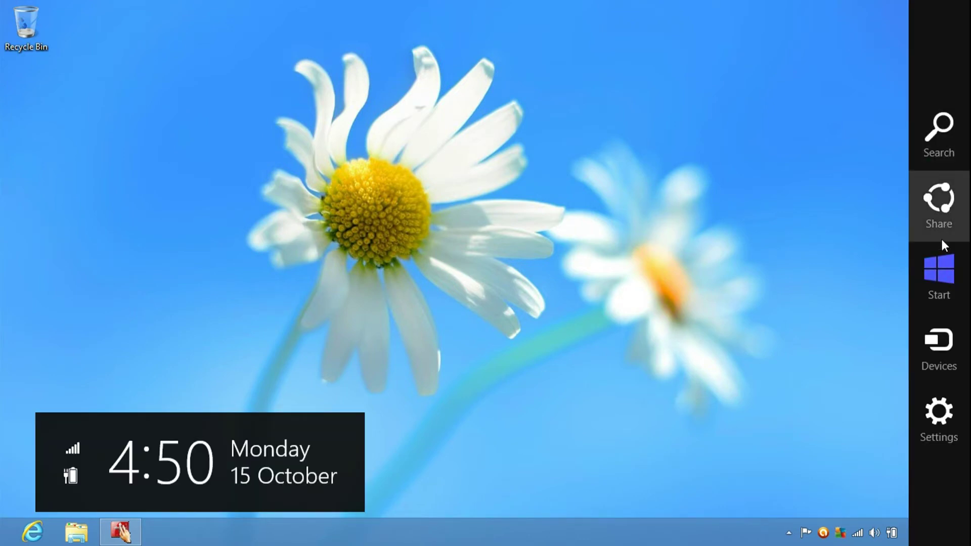
click(927, 399)
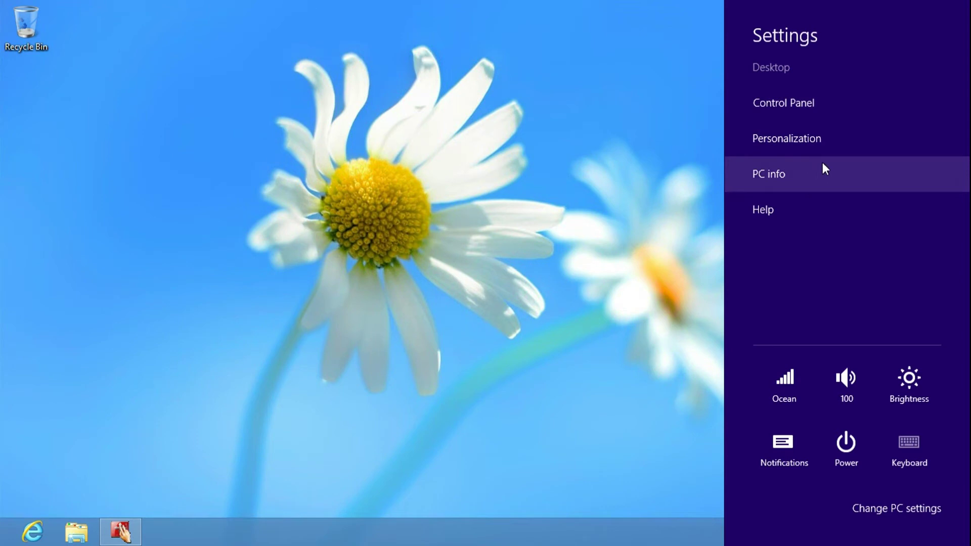
click(791, 148)
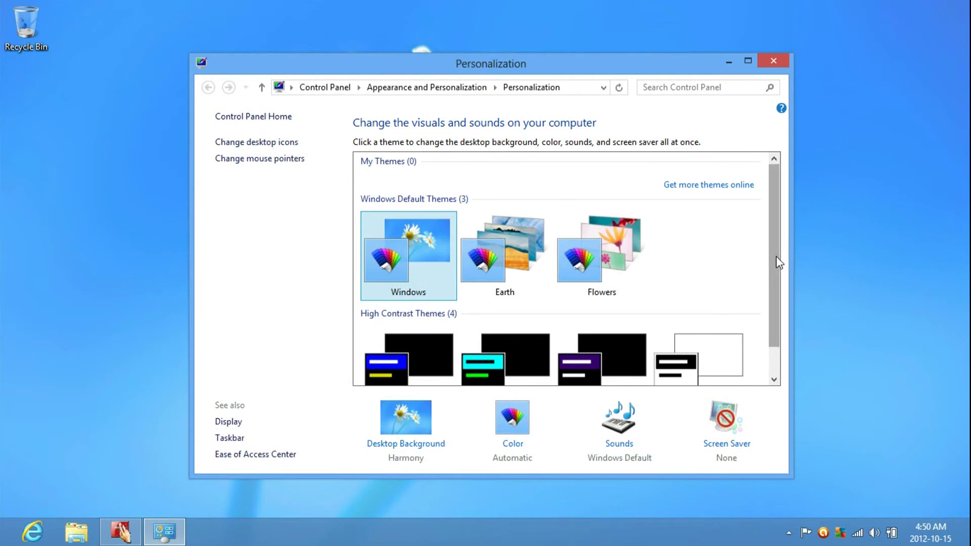
- Apply the Earth theme, then open the online themes gallery in Internet Explorer
scroll(774, 263, down, 2)
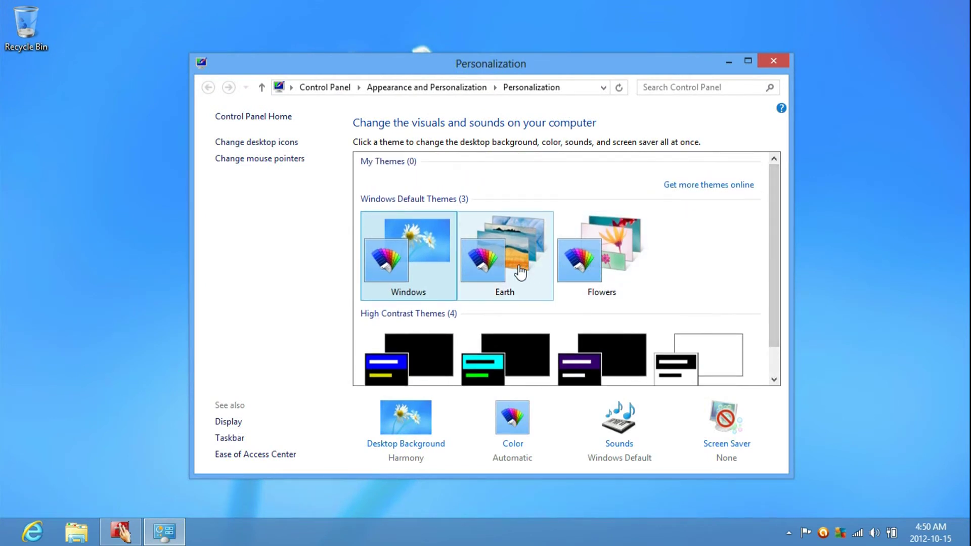
click(520, 271)
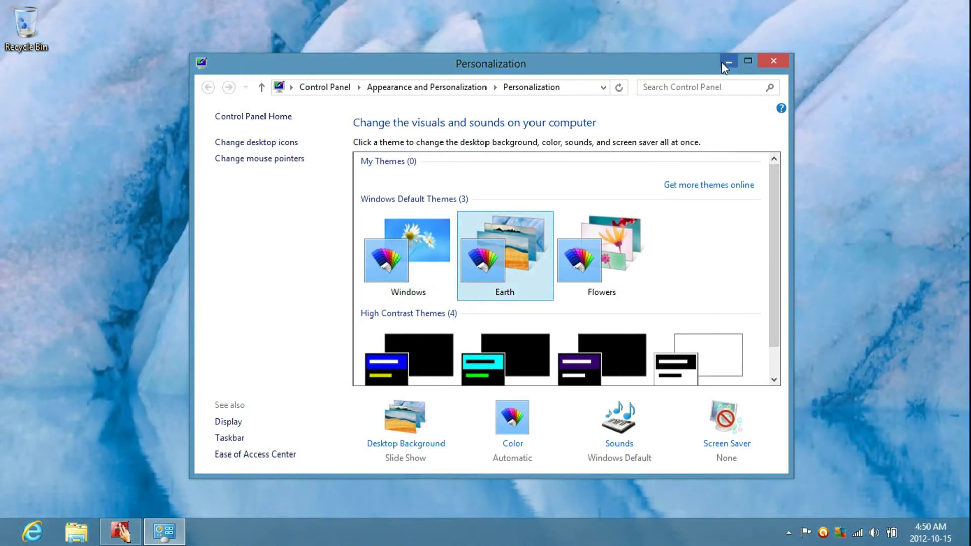
click(693, 186)
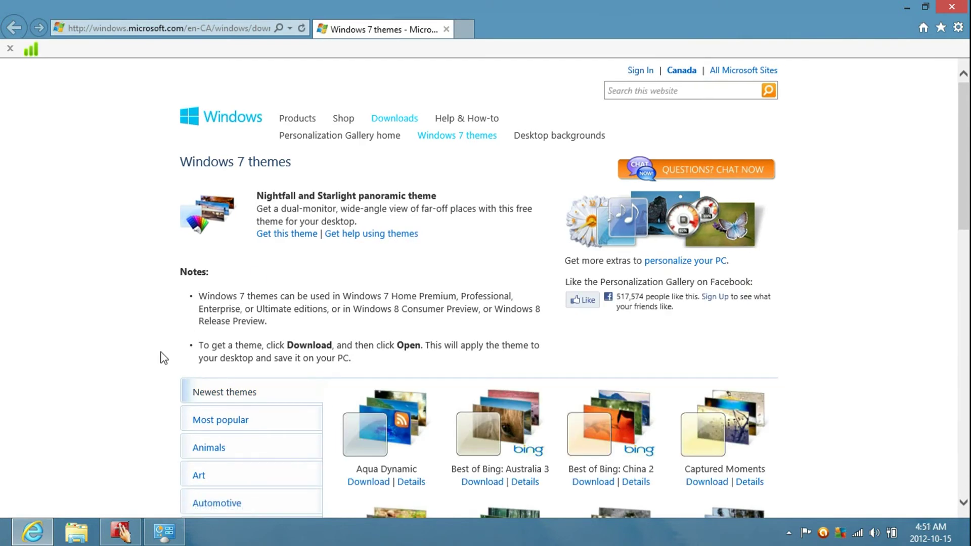
scroll(164, 358, down, 8)
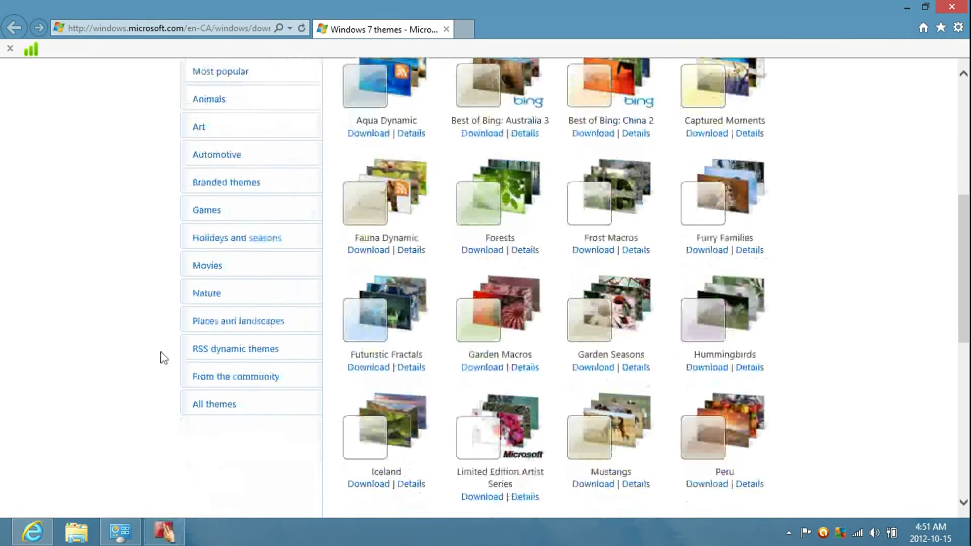
scroll(171, 362, down, 4)
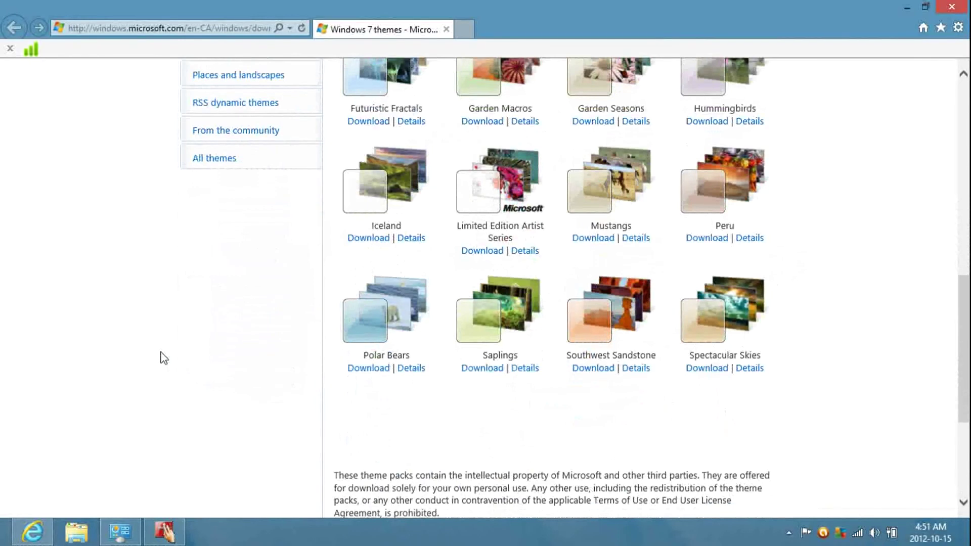
scroll(163, 358, up, 5)
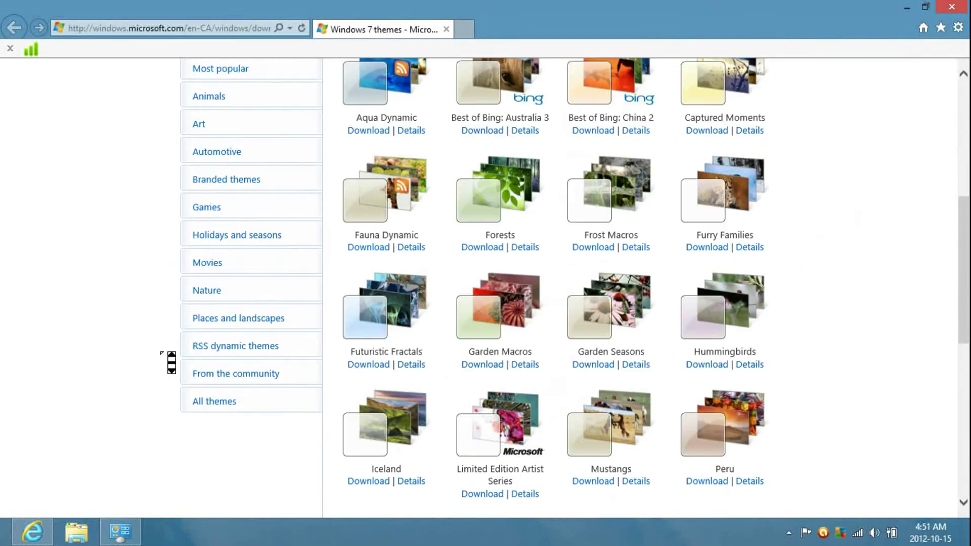
scroll(165, 349, up, 1)
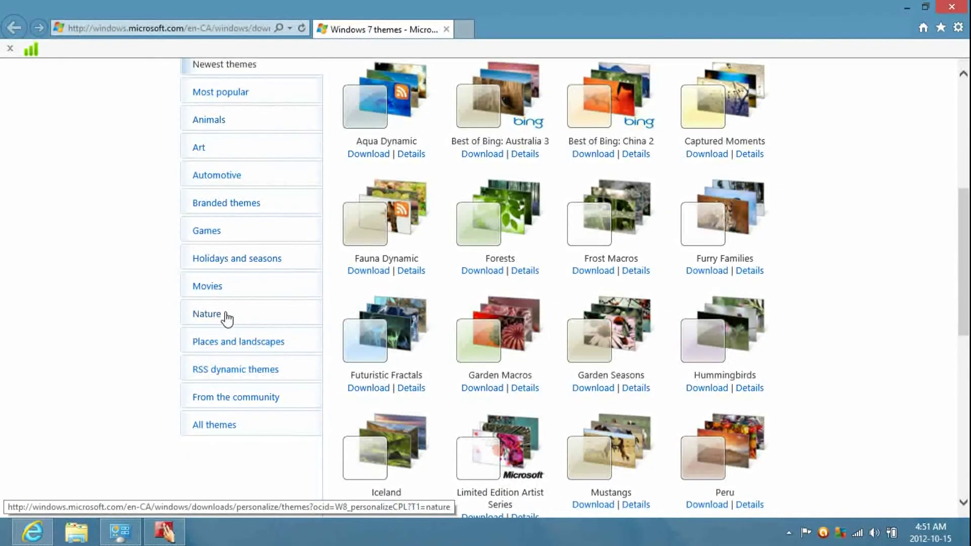
click(962, 8)
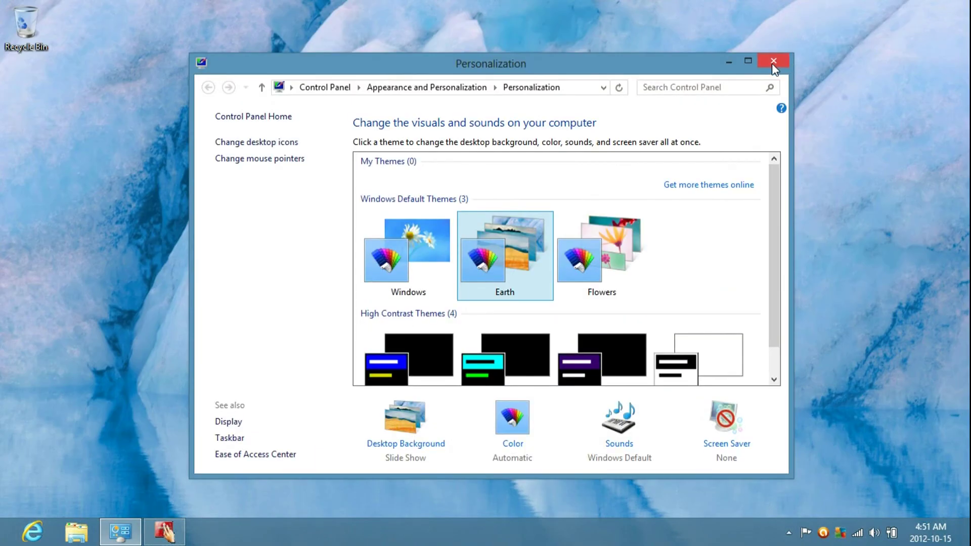
- Close Personalization, open System info via Settings > PC info, and move its window up-left
click(772, 63)
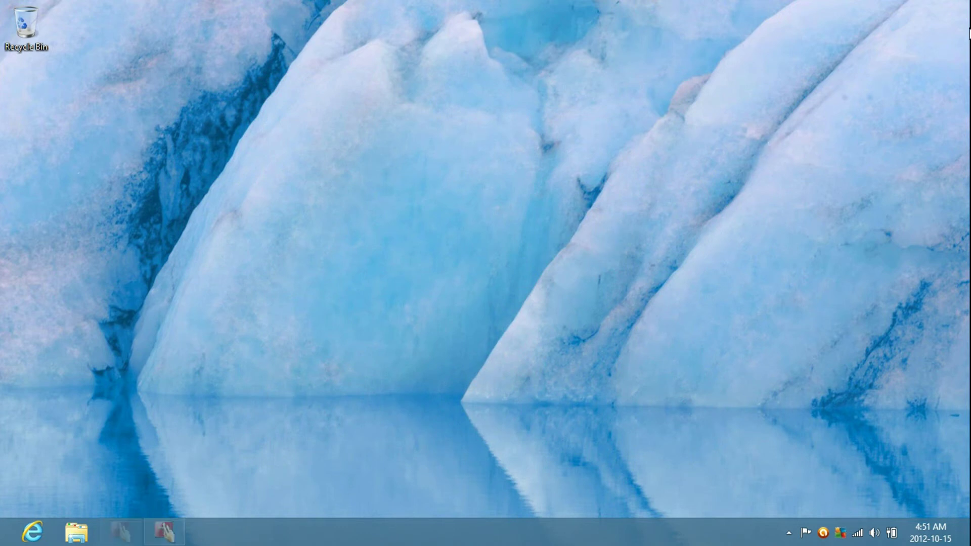
mouse_move(968, 33)
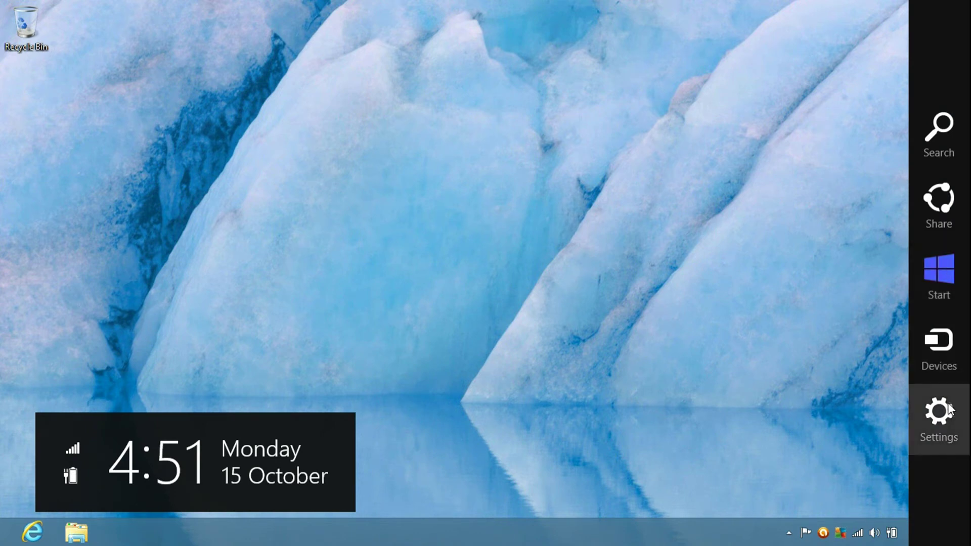
click(939, 417)
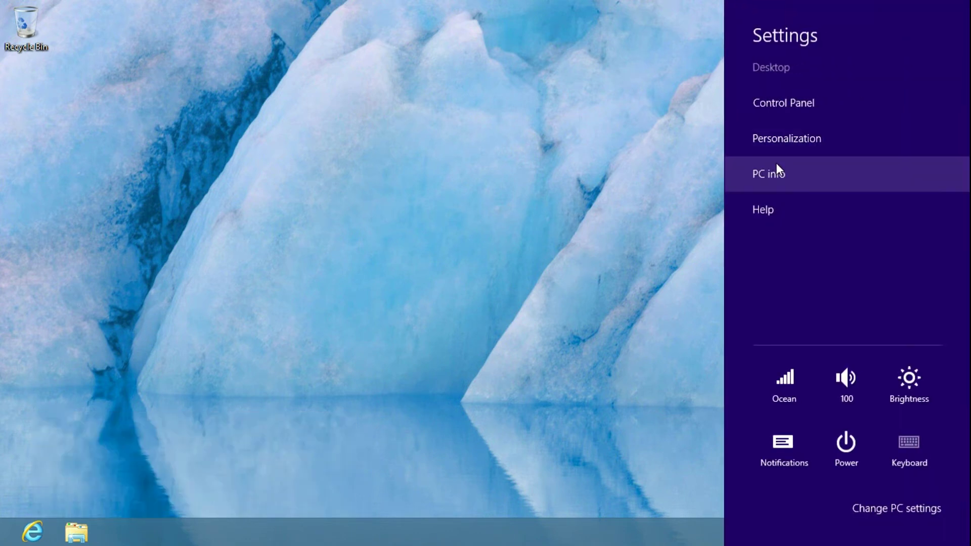
click(777, 165)
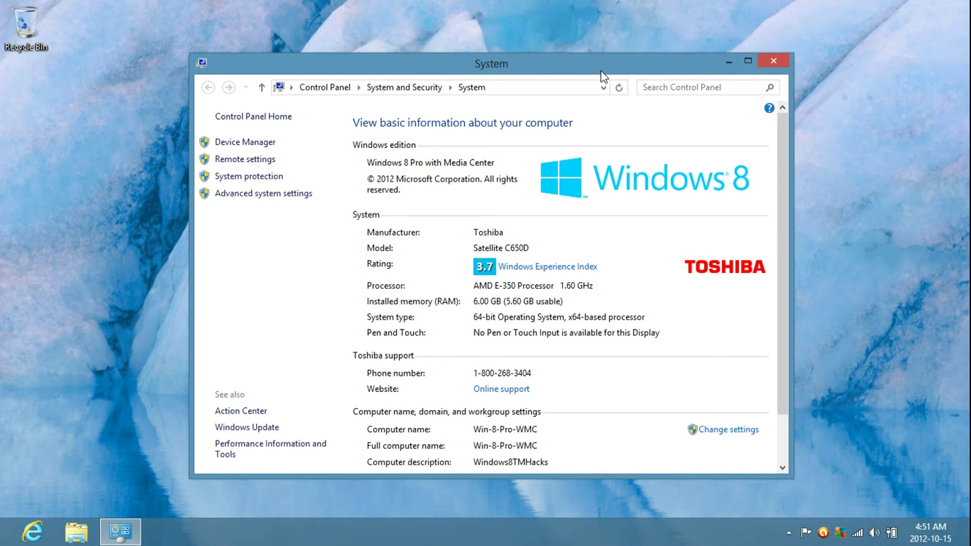
drag(602, 72, 420, 27)
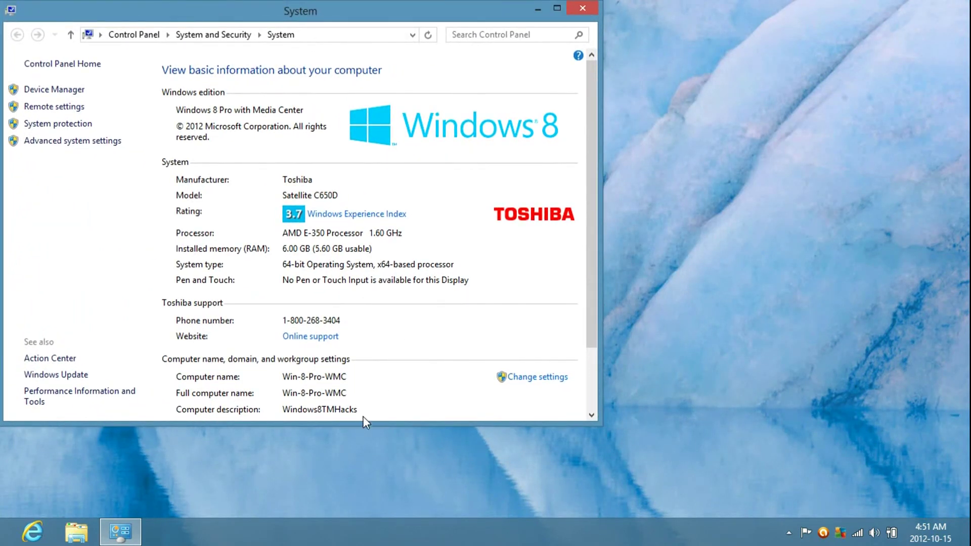
- Enlarge the System window, view the 3.7 Windows Experience Index score, and pin Control Panel to the taskbar
drag(359, 425, 357, 501)
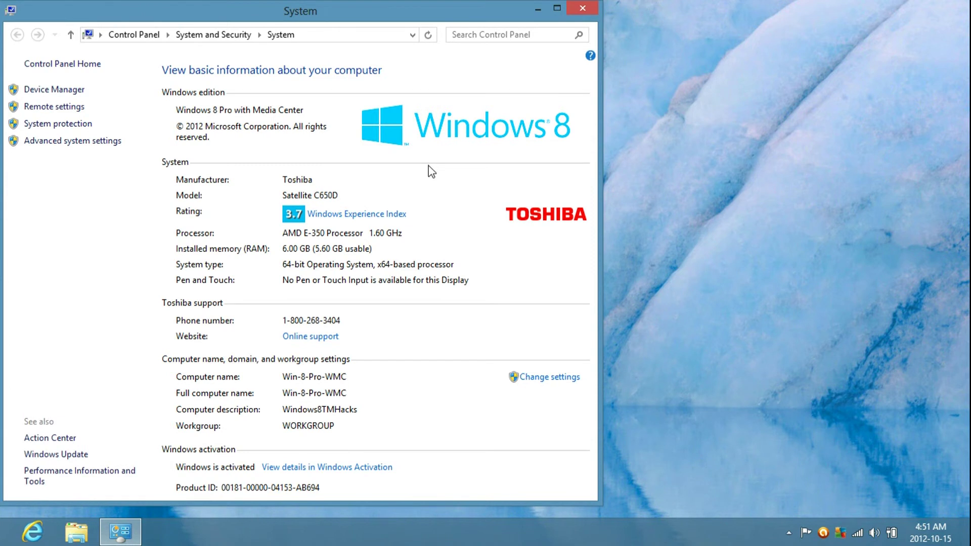
click(321, 215)
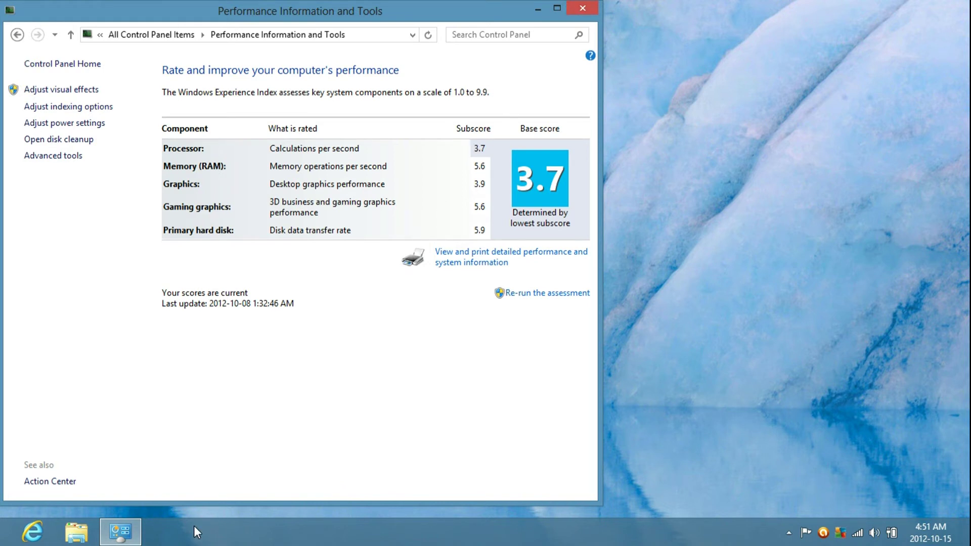
mouse_move(128, 530)
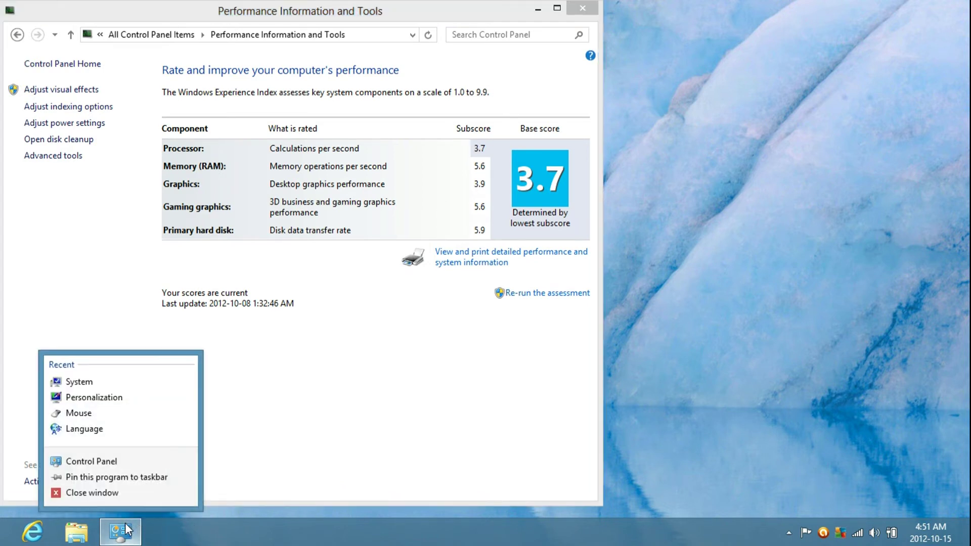
click(159, 478)
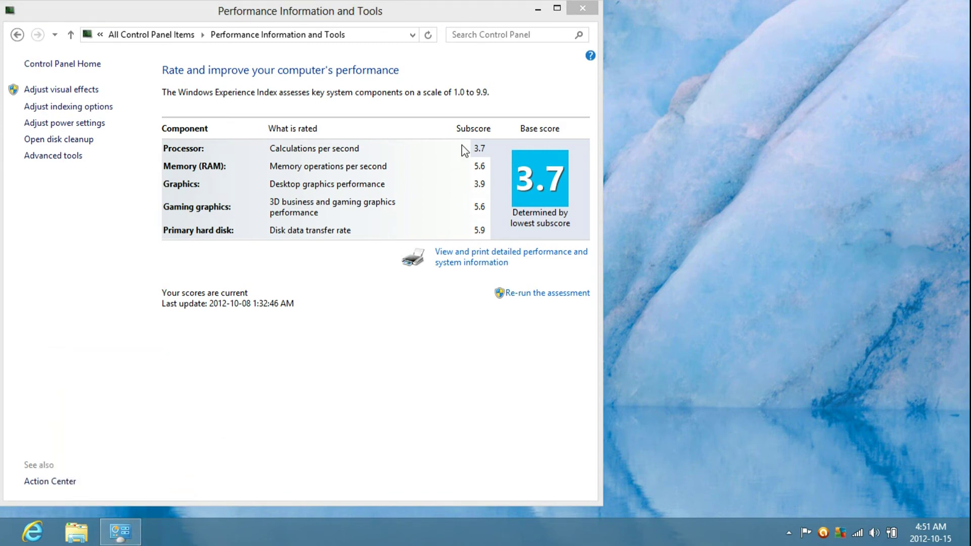
- Close the performance window, reposition Control Panel on the taskbar, and load Google in Internet Explorer
key(alt+F4)
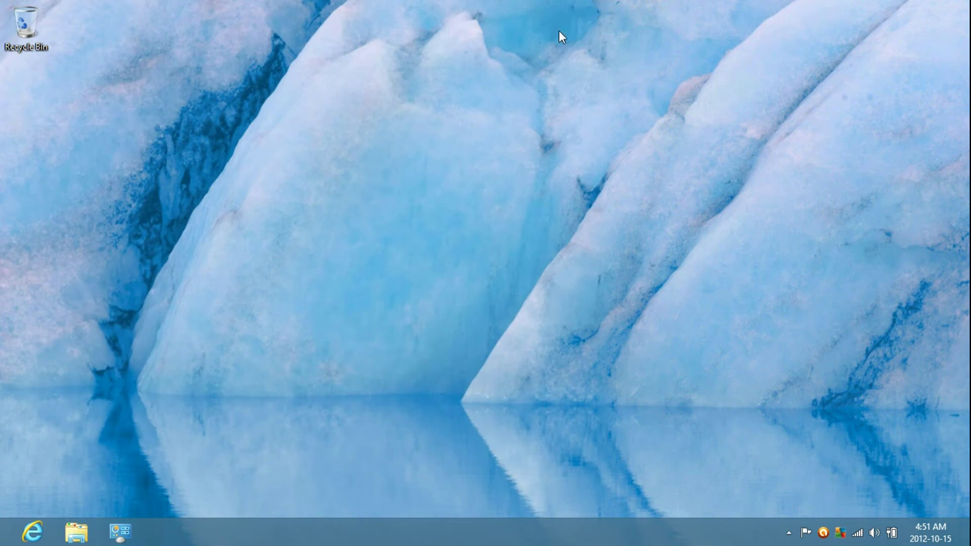
mouse_move(130, 525)
mouse_down()
mouse_move(77, 531)
mouse_move(122, 531)
mouse_up()
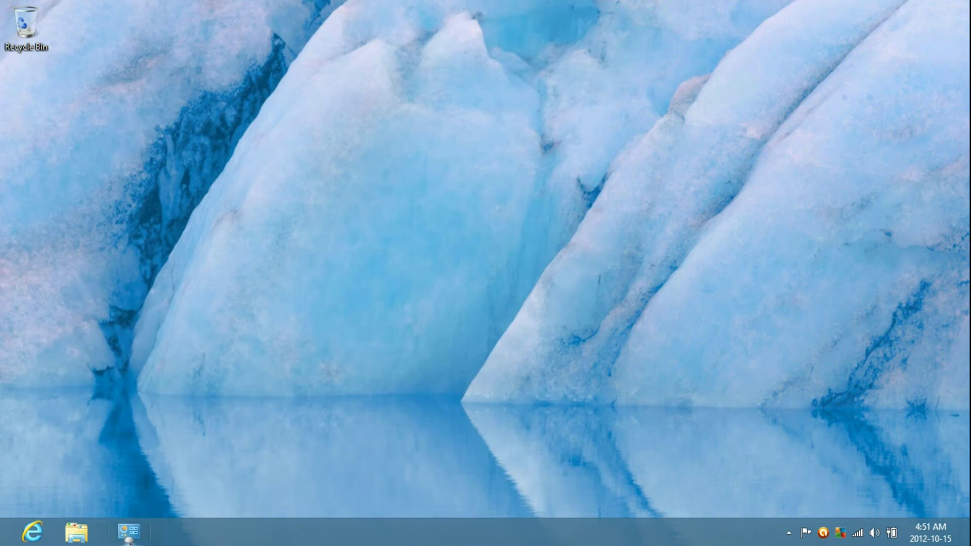
click(32, 532)
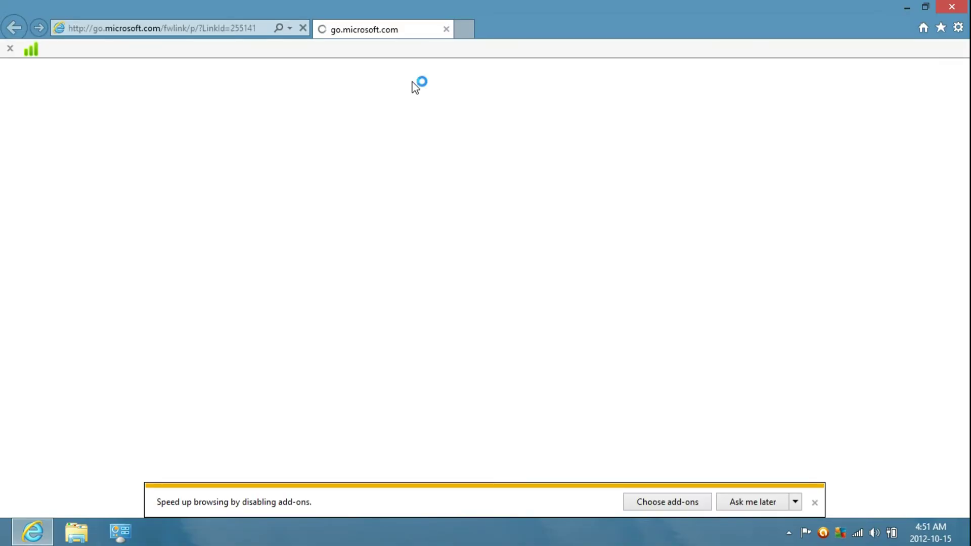
click(241, 29)
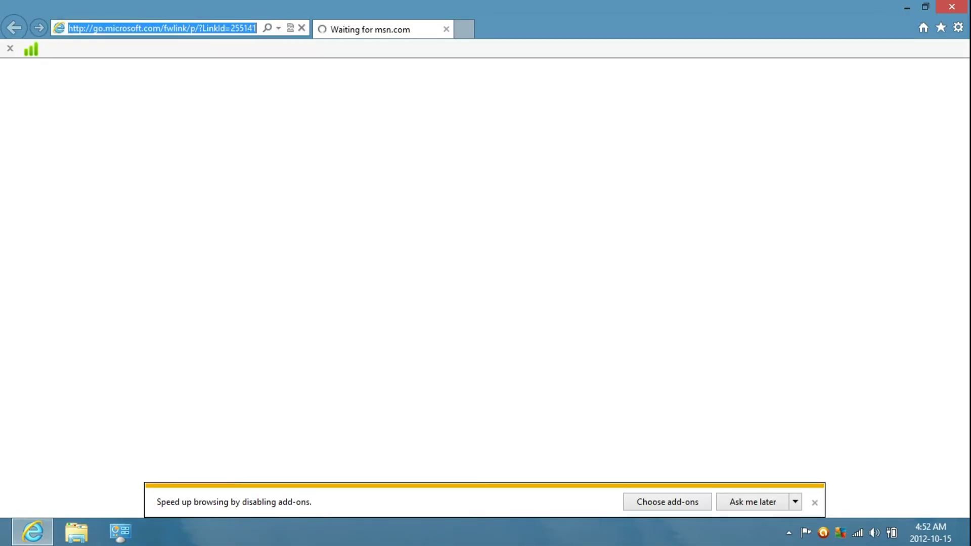
text(google.ca)
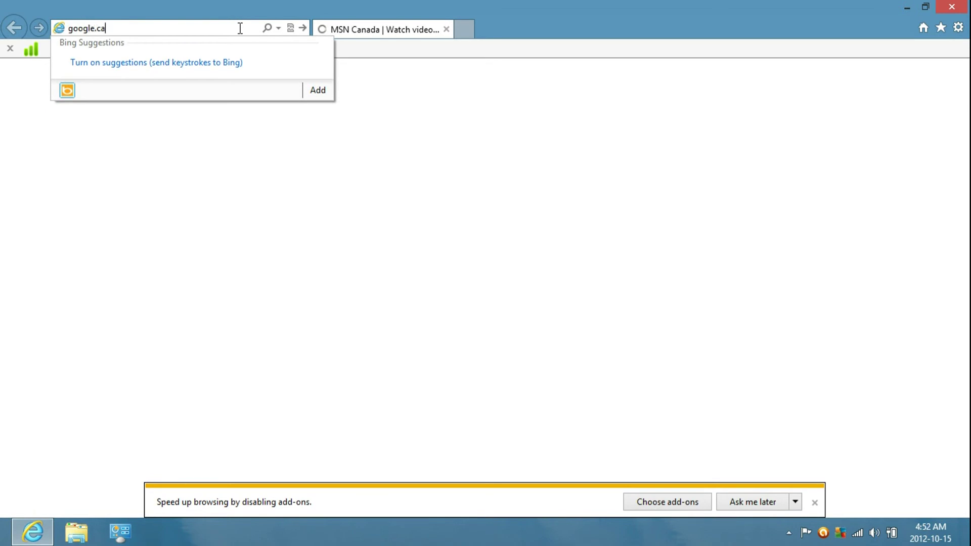
key(Return)
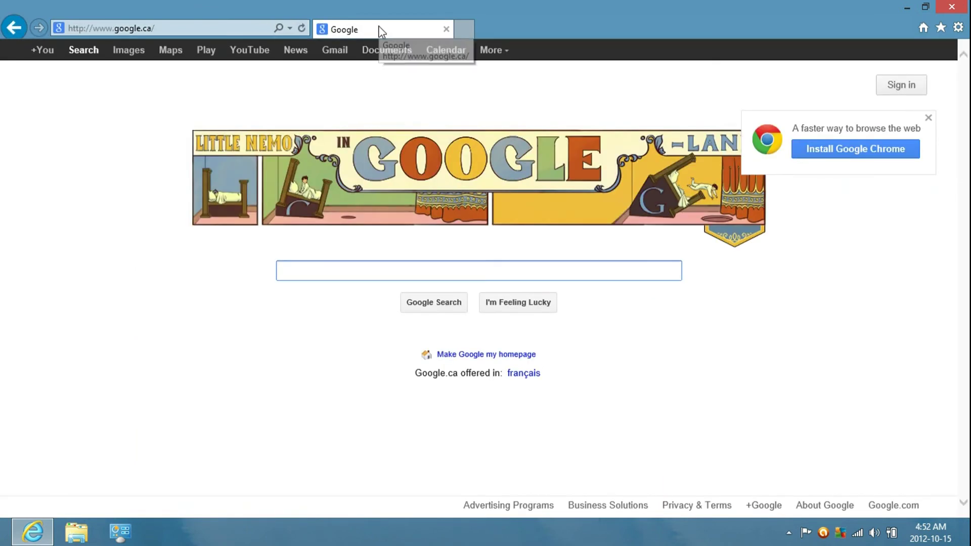
- Pin the Google tab to the taskbar as its own site, then close the browser
drag(379, 28, 183, 539)
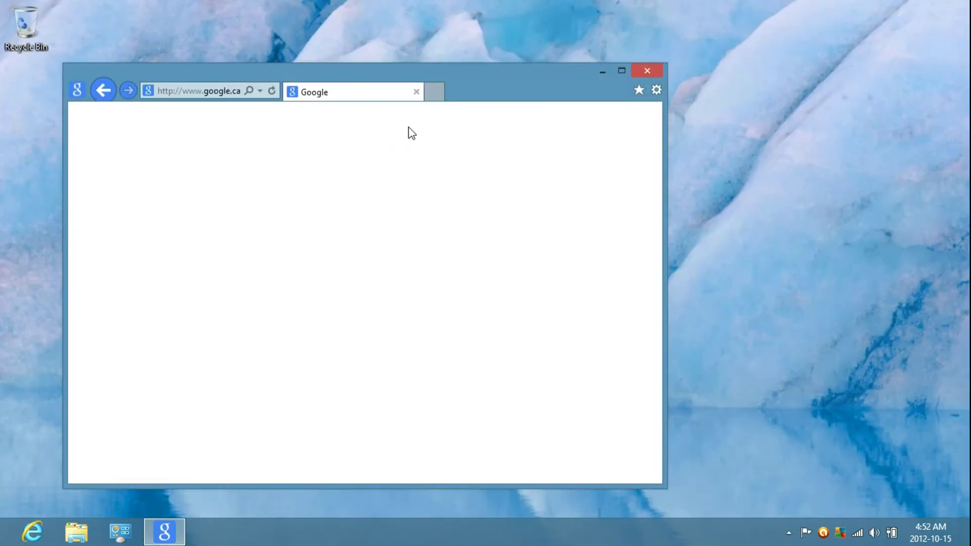
drag(481, 87, 494, 1)
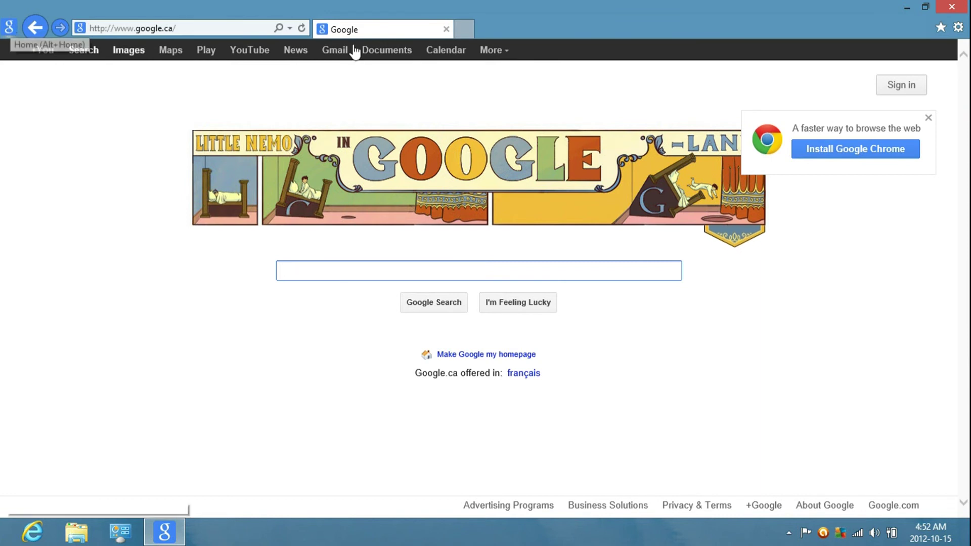
click(952, 7)
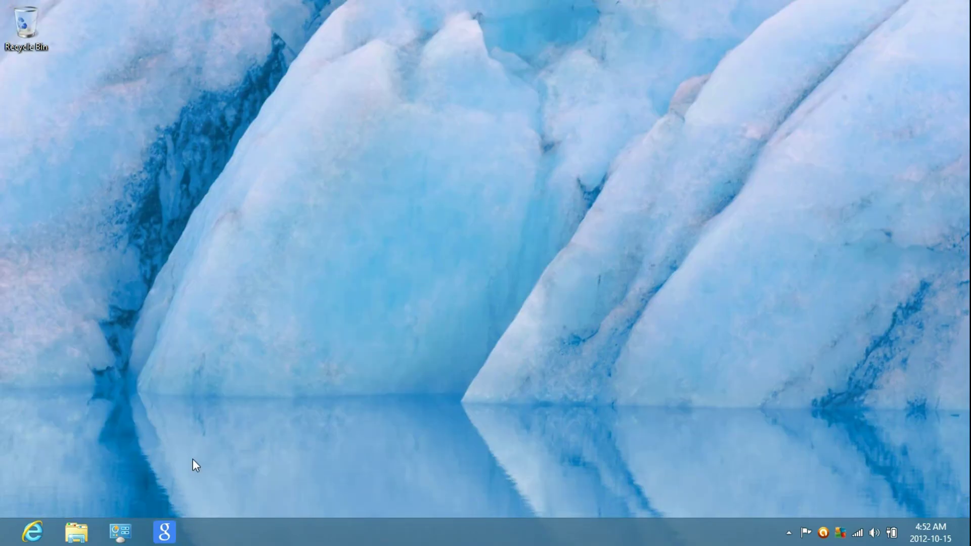
- Unpin Internet Explorer and move the pinned Google site to the first taskbar position
right_click(38, 526)
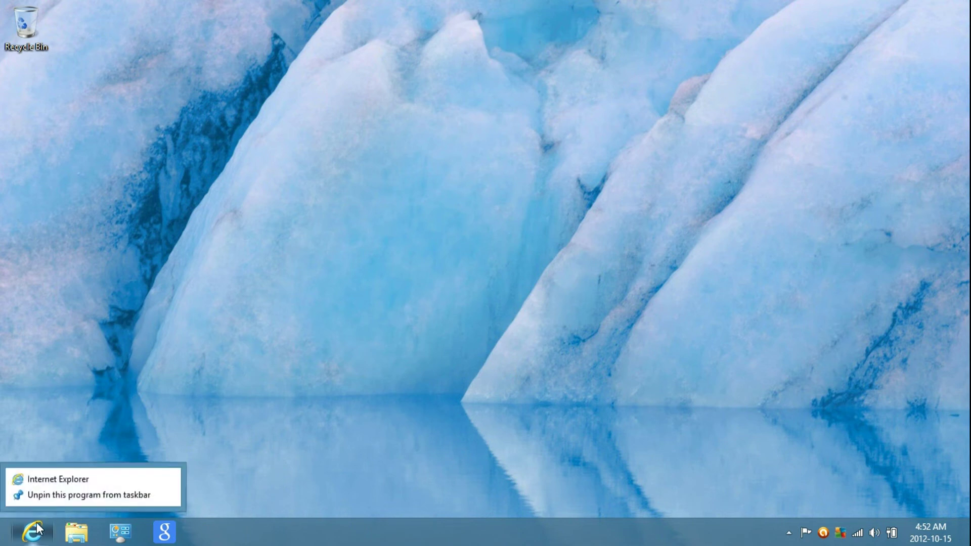
click(34, 495)
drag(115, 531, 22, 525)
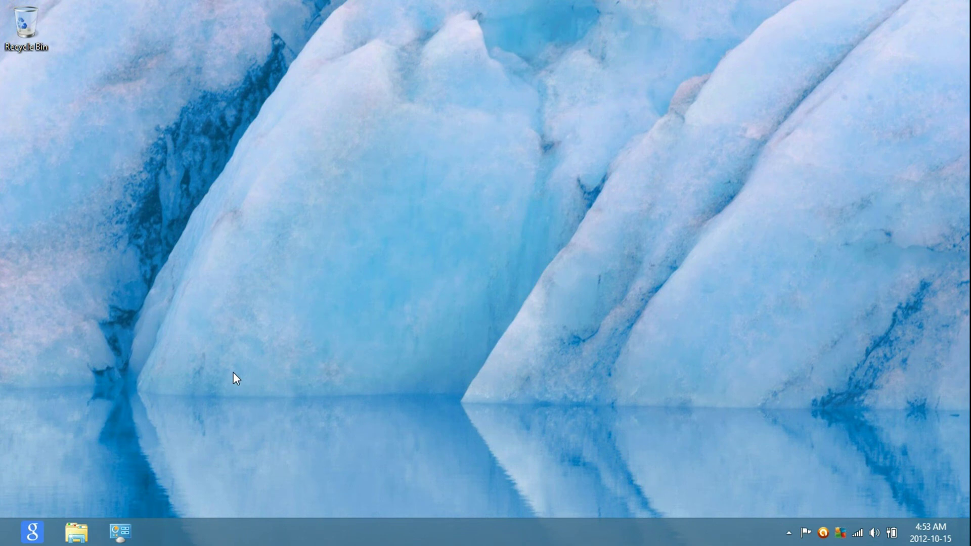
- Open File Explorer on Libraries and browse the File menu's Delete history, Help and Open new window
click(83, 534)
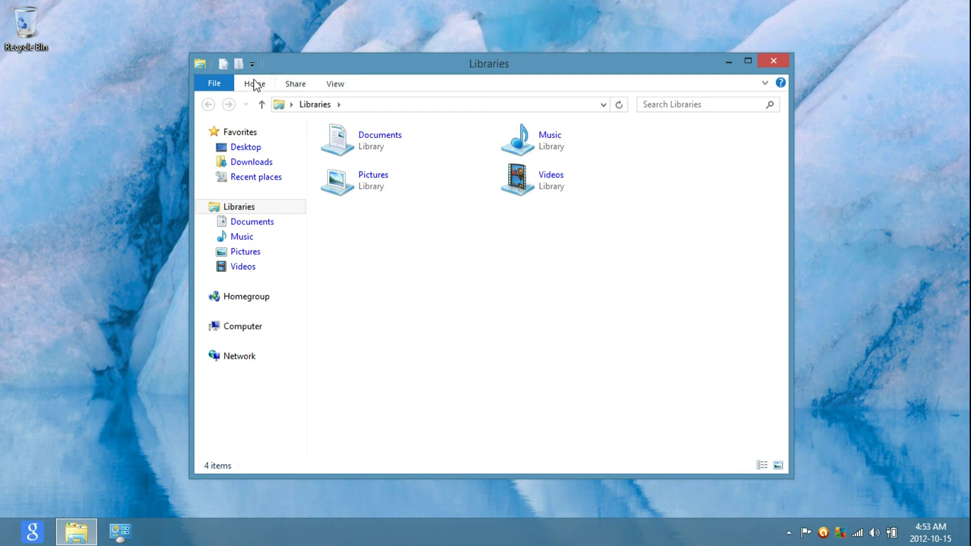
click(215, 86)
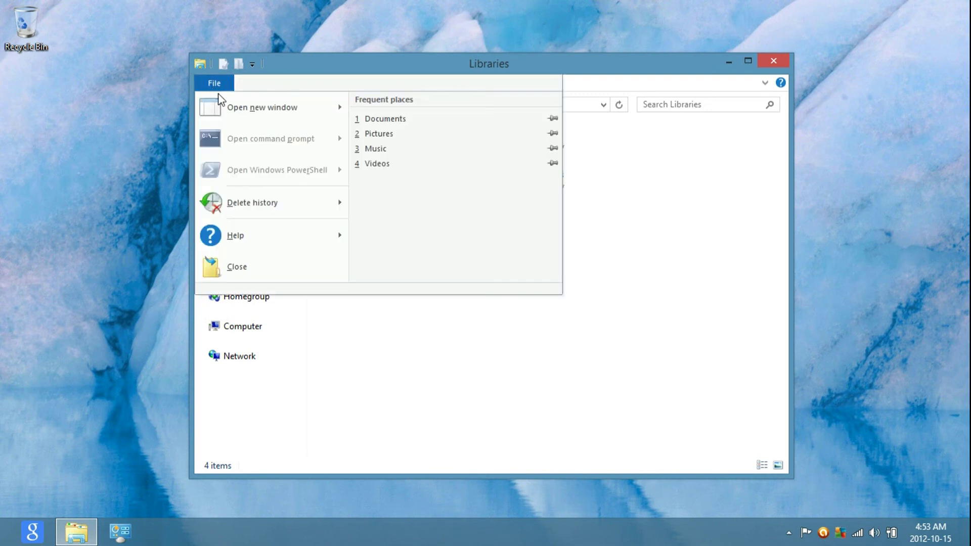
mouse_move(234, 107)
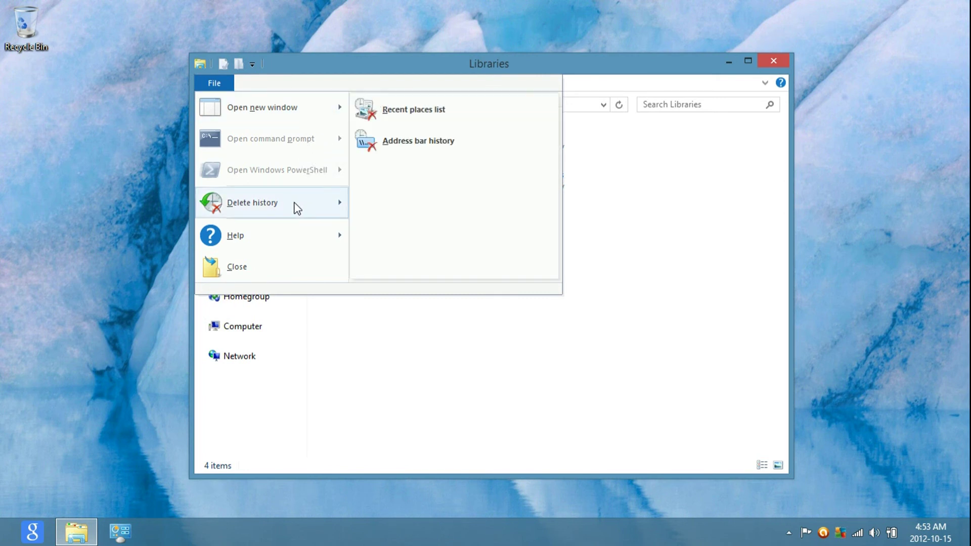
mouse_move(294, 235)
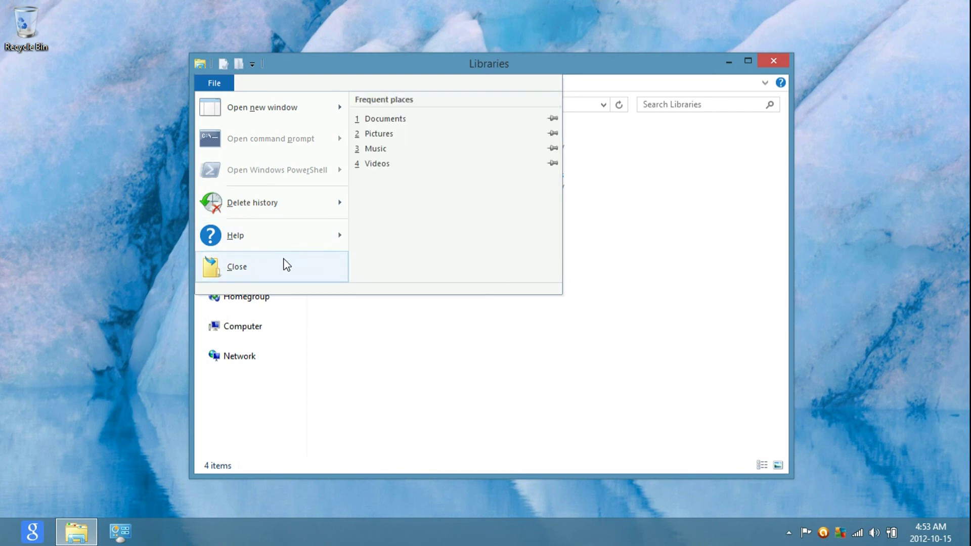
mouse_move(255, 122)
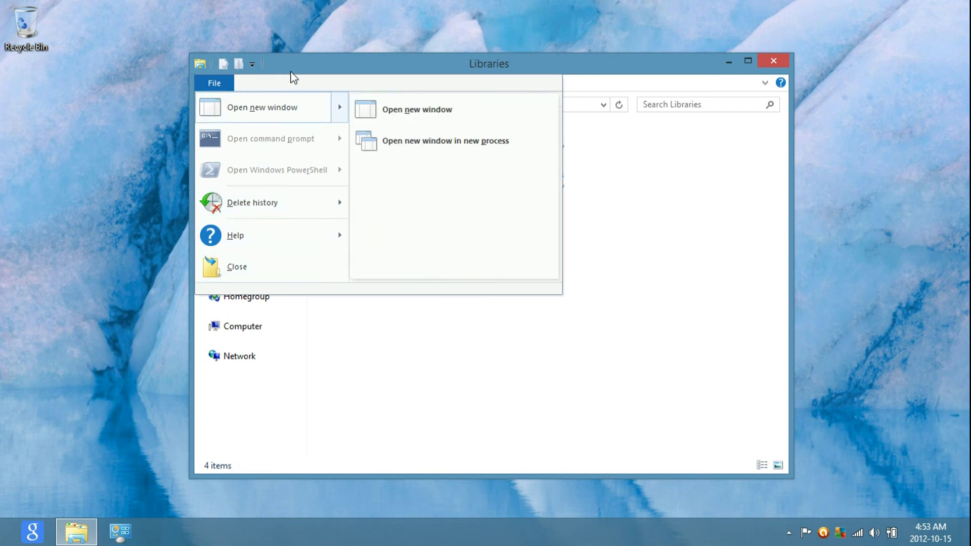
click(291, 77)
- Browse the Home, Share and View ribbon tabs in the Libraries window
click(255, 84)
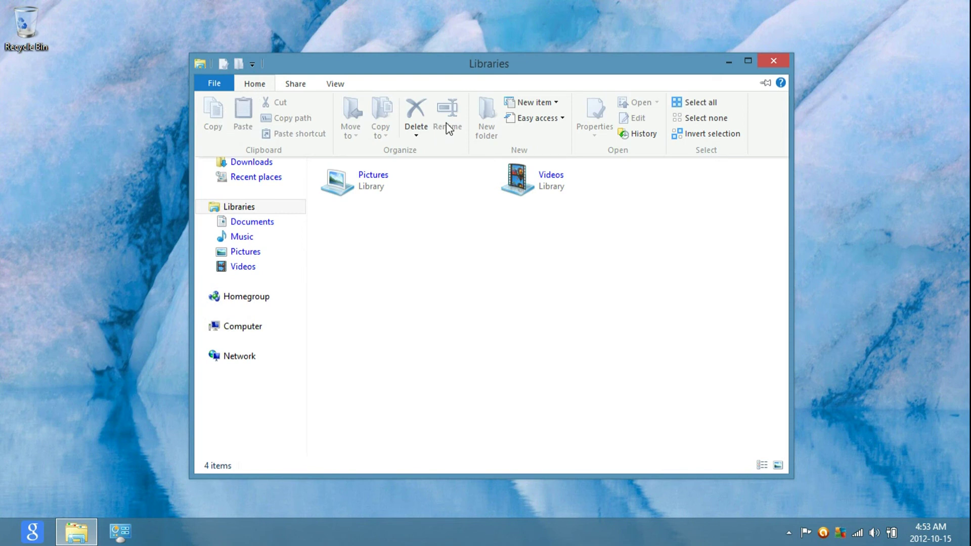
click(295, 84)
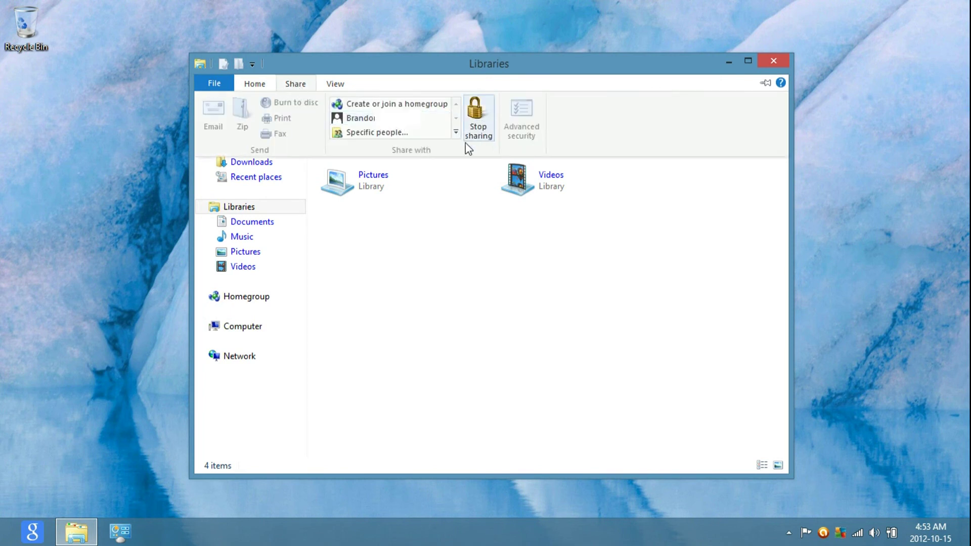
click(335, 84)
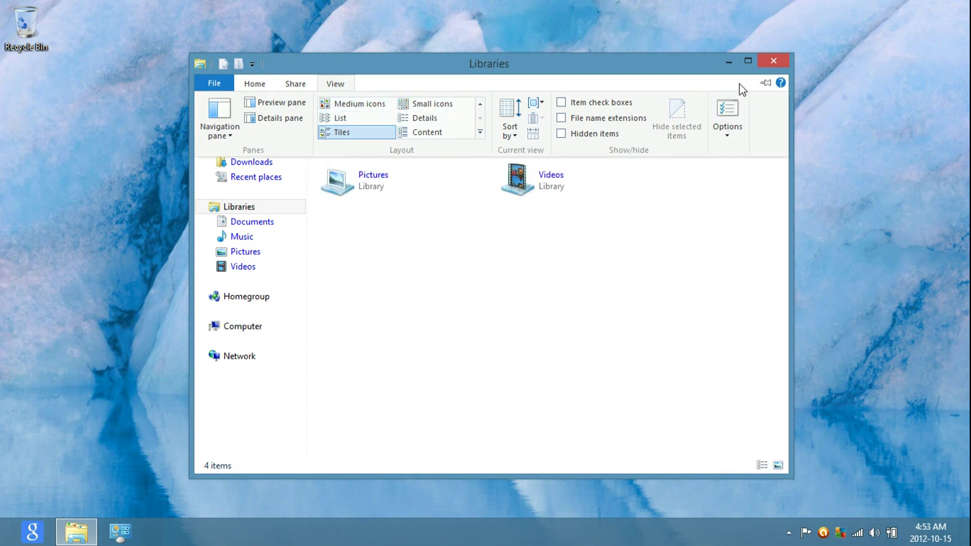
click(700, 225)
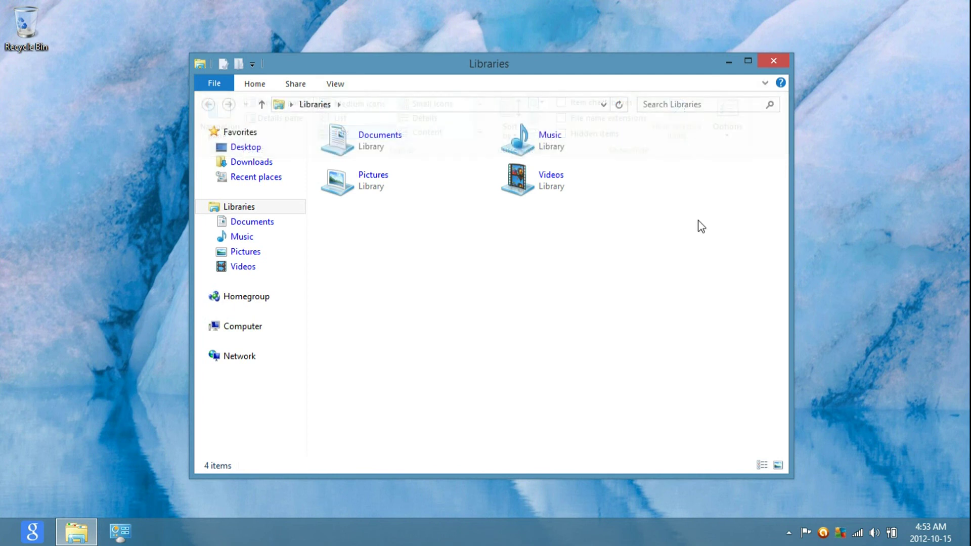
- Keep the ribbon permanently expanded on the Home tab, then close the Libraries window
click(767, 84)
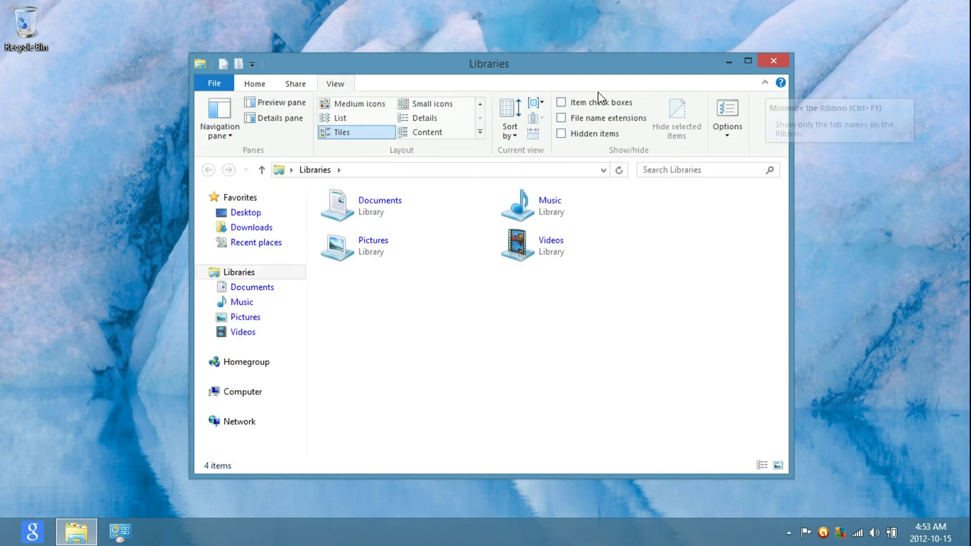
click(261, 84)
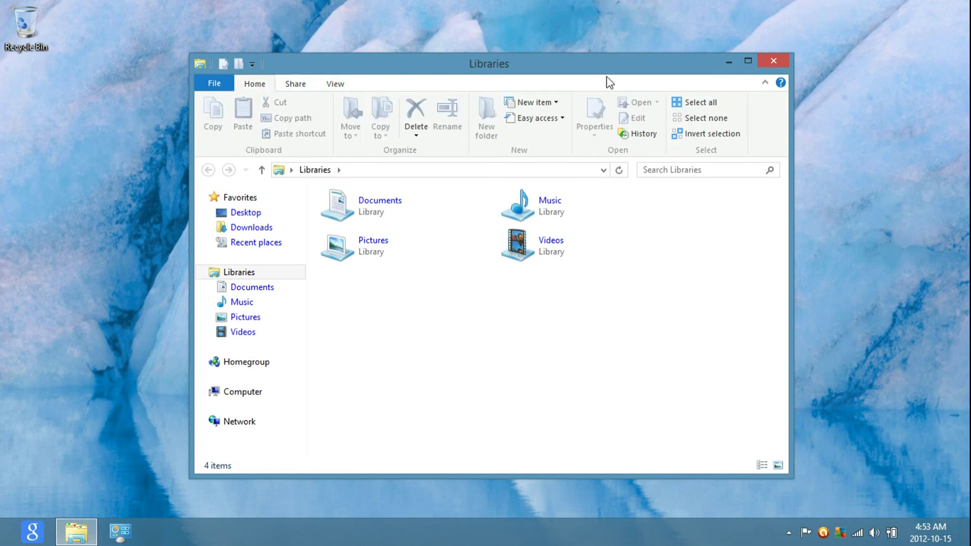
click(774, 64)
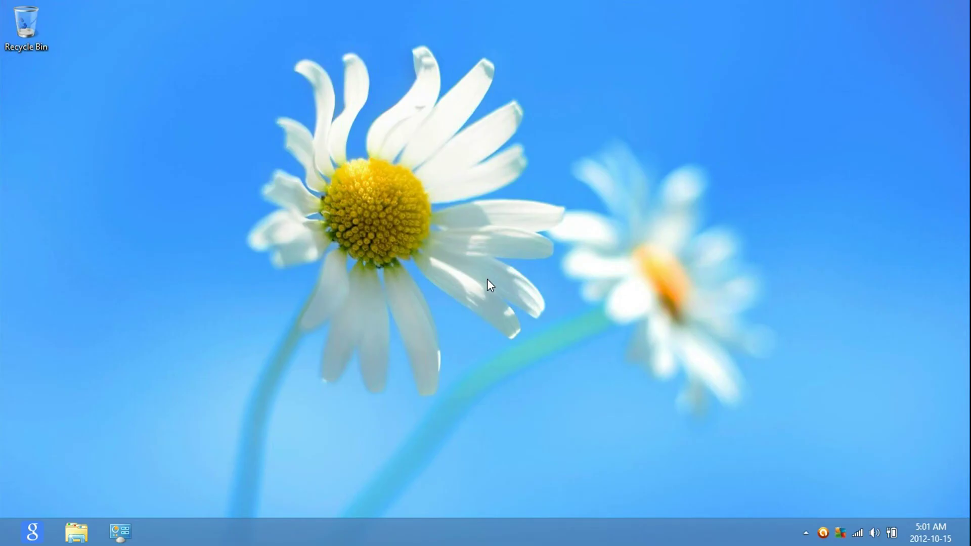
- Search the Start screen for 'windows' to list apps like Windows Media Center and Media Player
key(super)
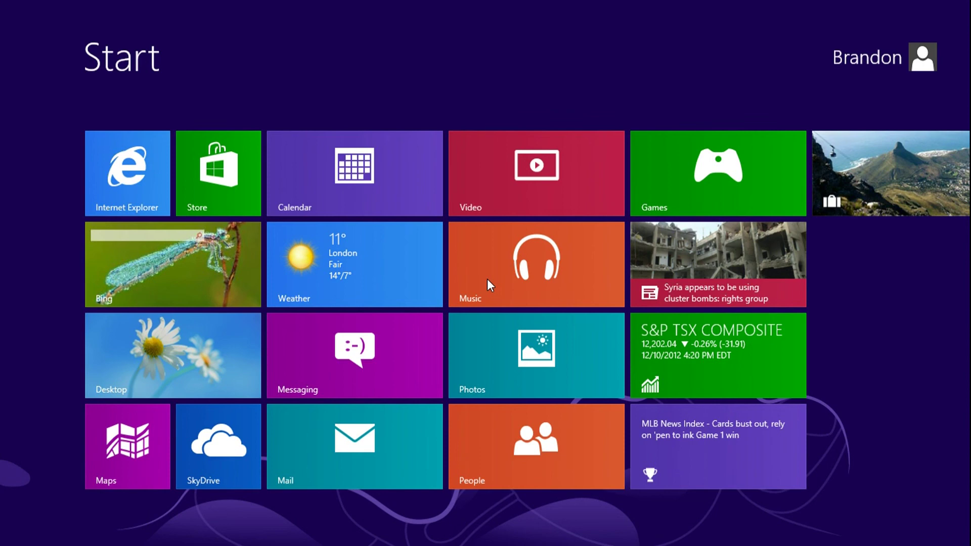
text(win)
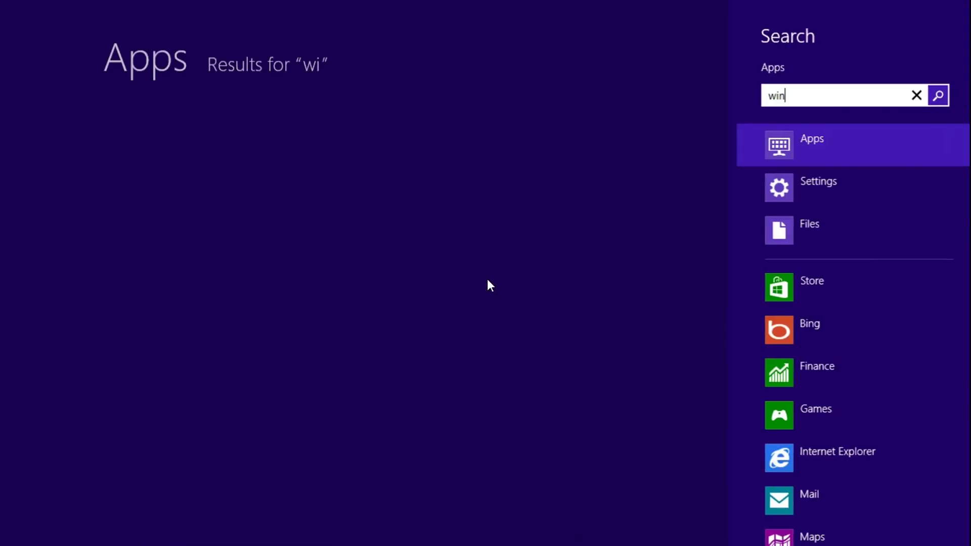
text(dows)
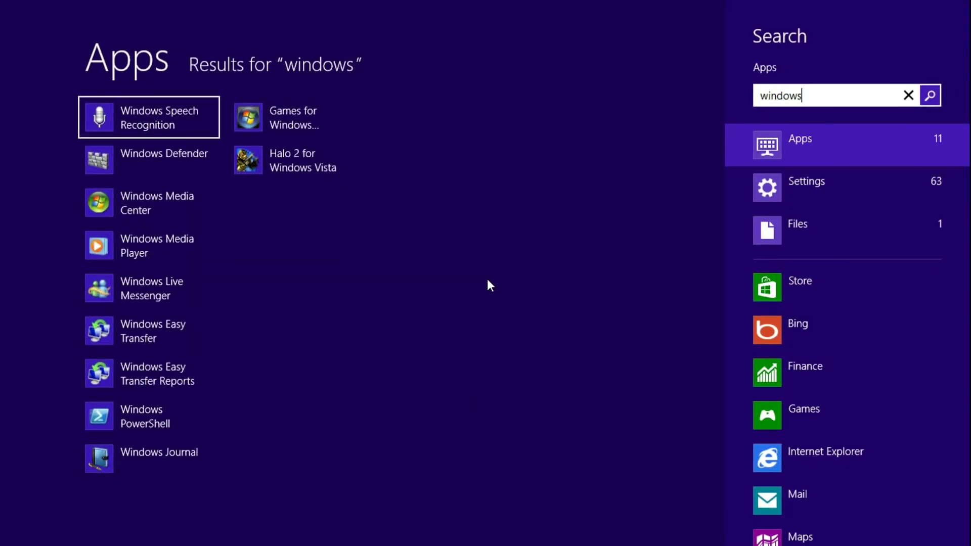
click(410, 285)
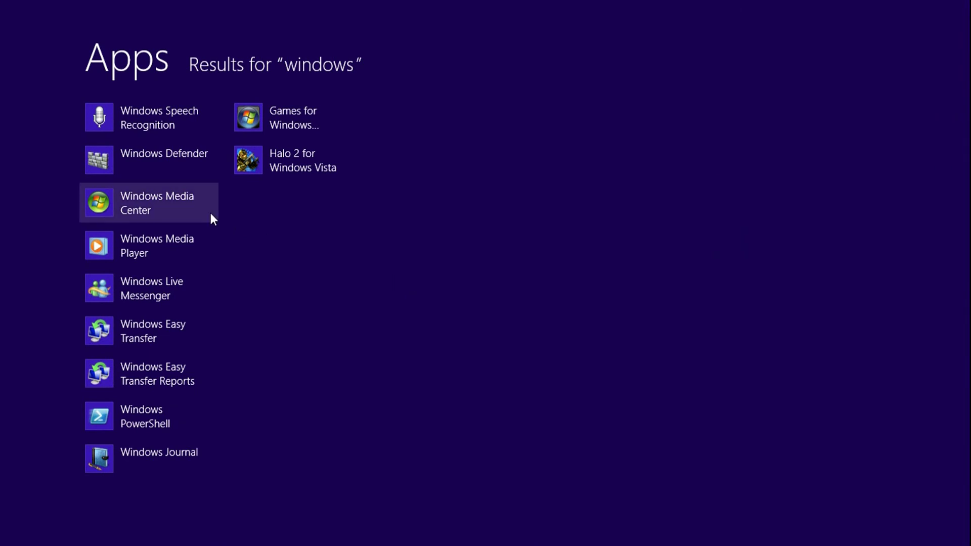
- Pin Windows Media Center and Windows Media Player to the taskbar, then return to the desktop
right_click(147, 207)
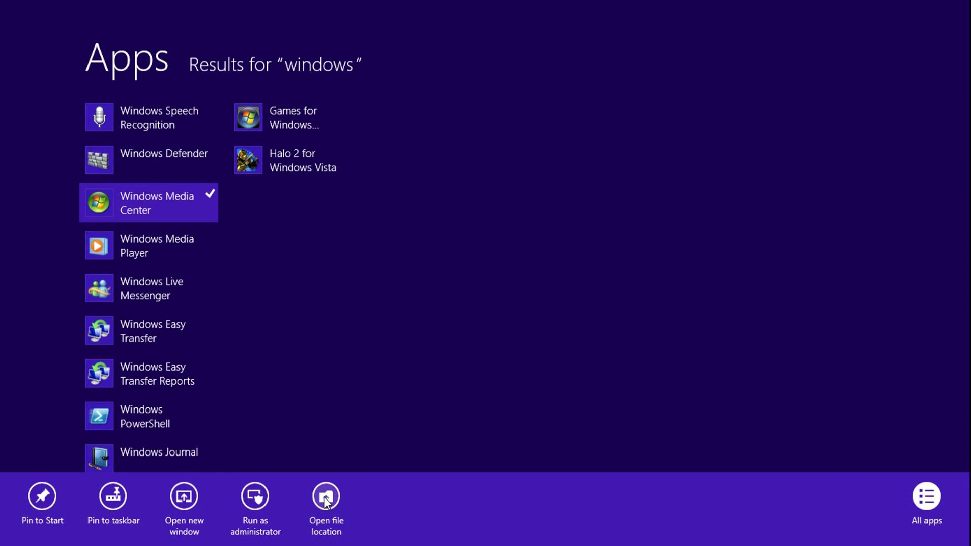
click(112, 497)
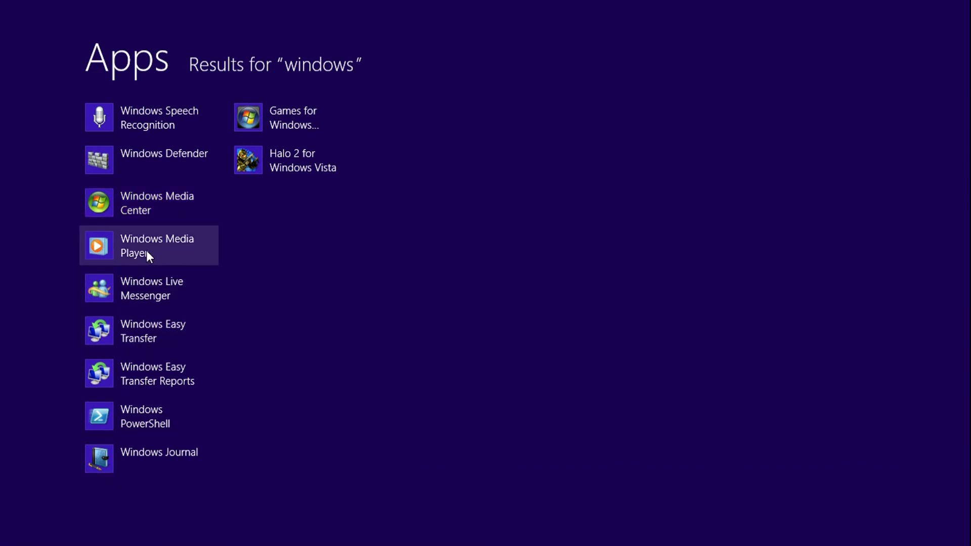
right_click(148, 251)
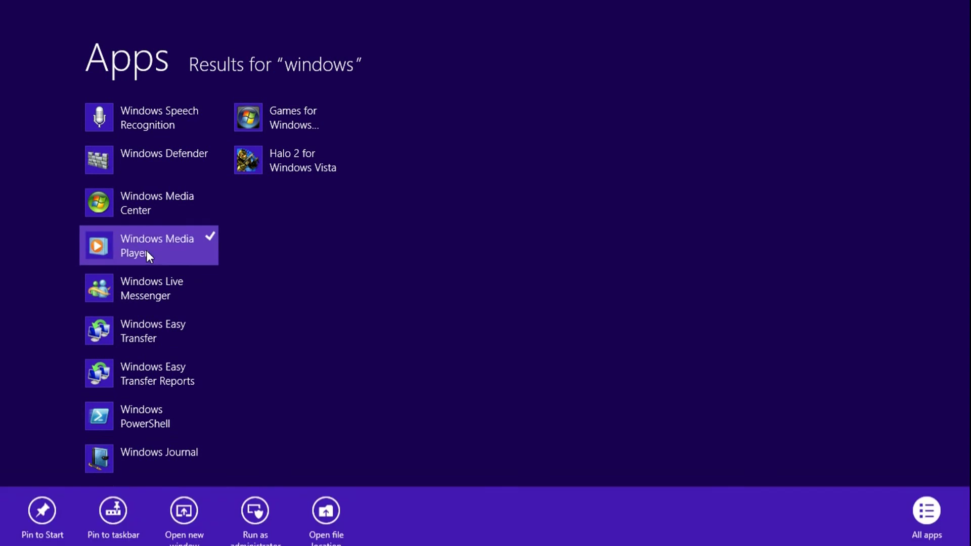
click(109, 499)
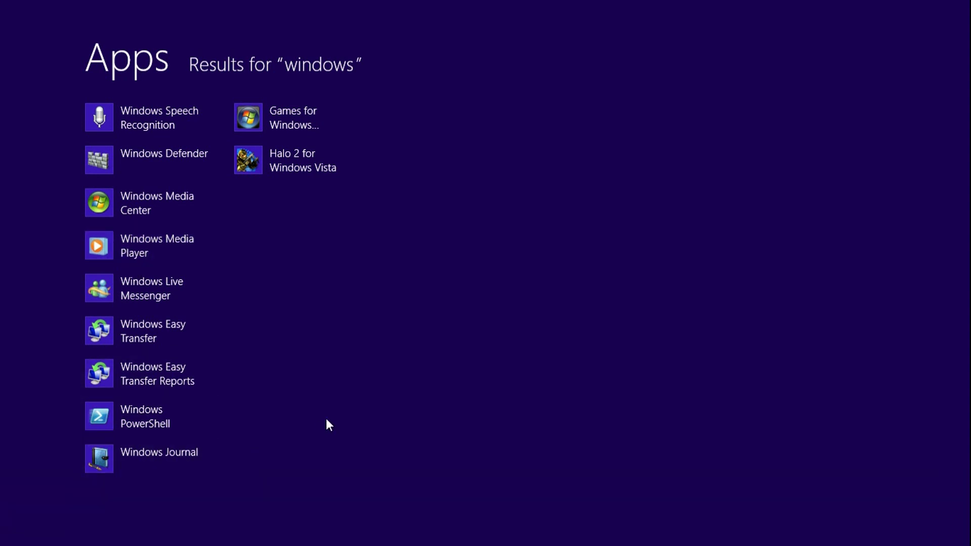
key(super)
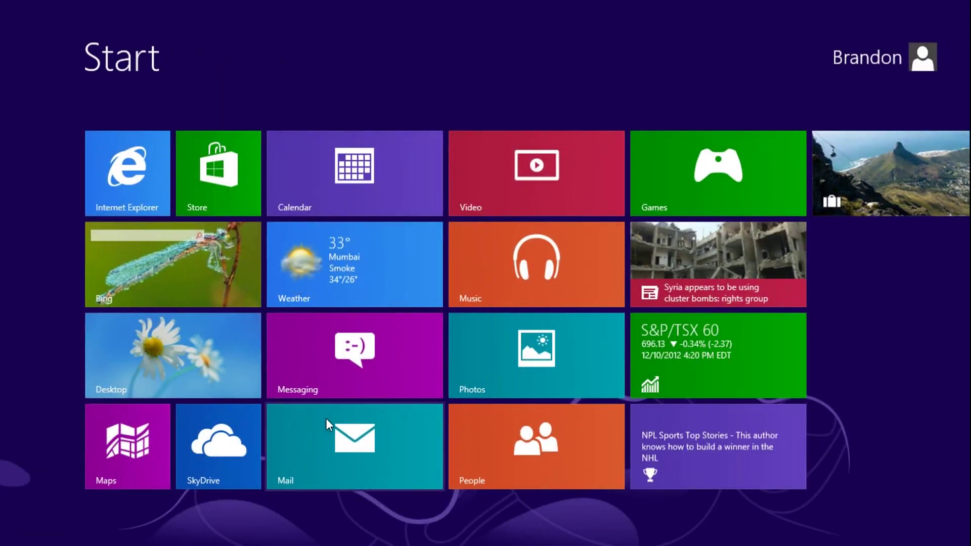
key(super)
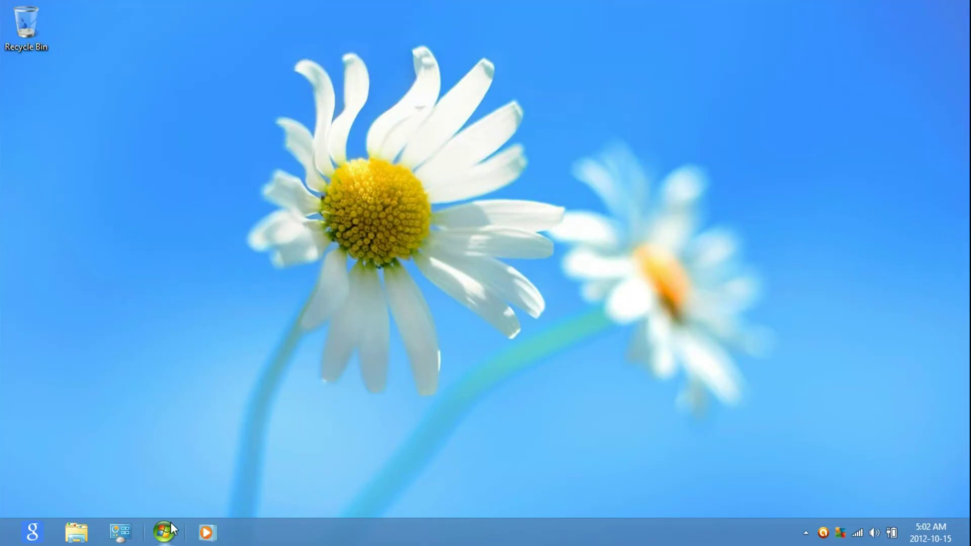
- Move Windows Media Player to the third taskbar slot and Windows Media Center before Control Panel
drag(215, 543, 118, 539)
drag(196, 541, 163, 539)
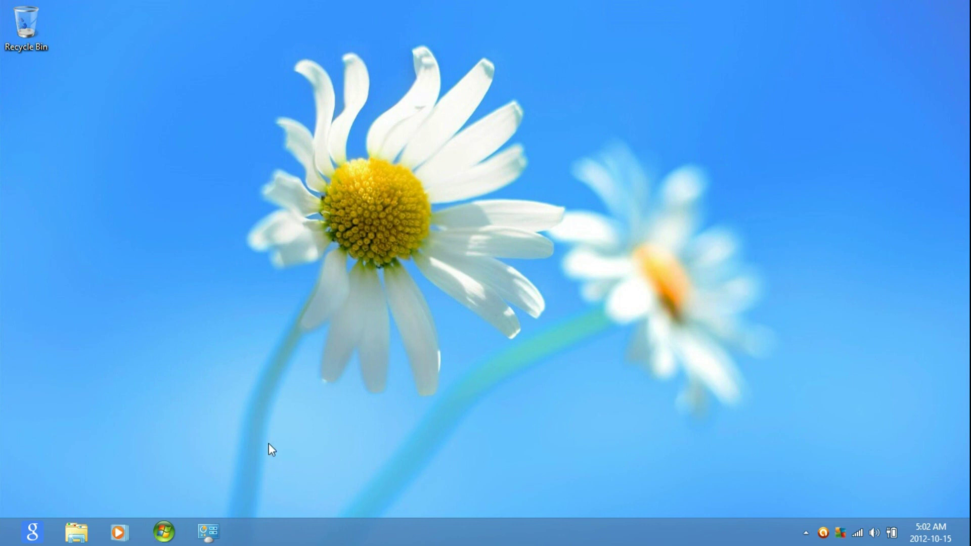